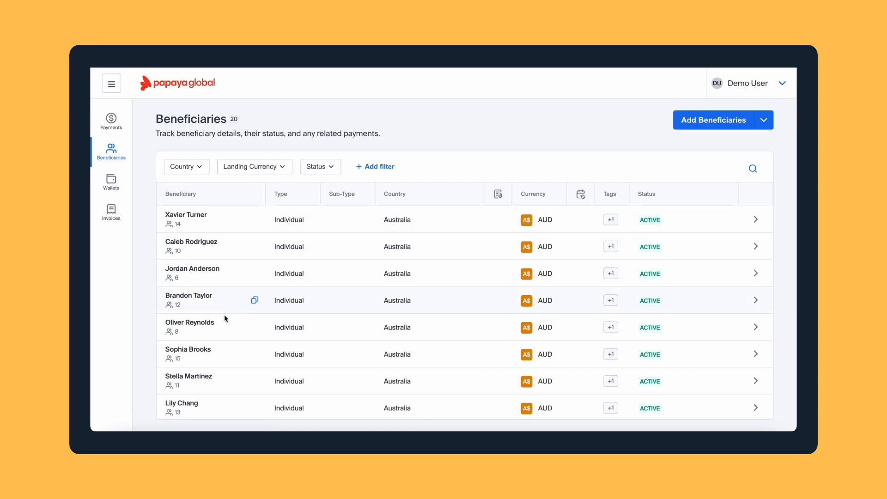
Scroll the beneficiaries table and reveal the Upload file and Manual entry options under Add Beneficiaries
scroll(224, 334, "down", 5)
scroll(224, 336, "down", 5)
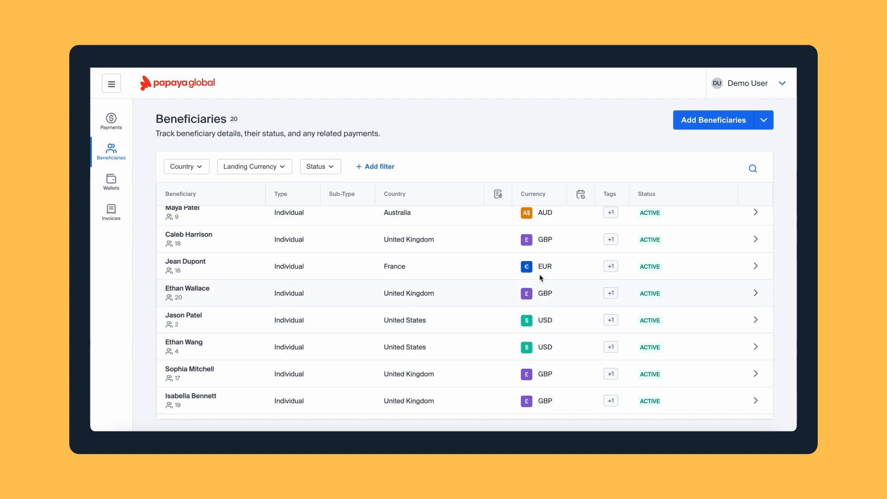
left_click(765, 126)
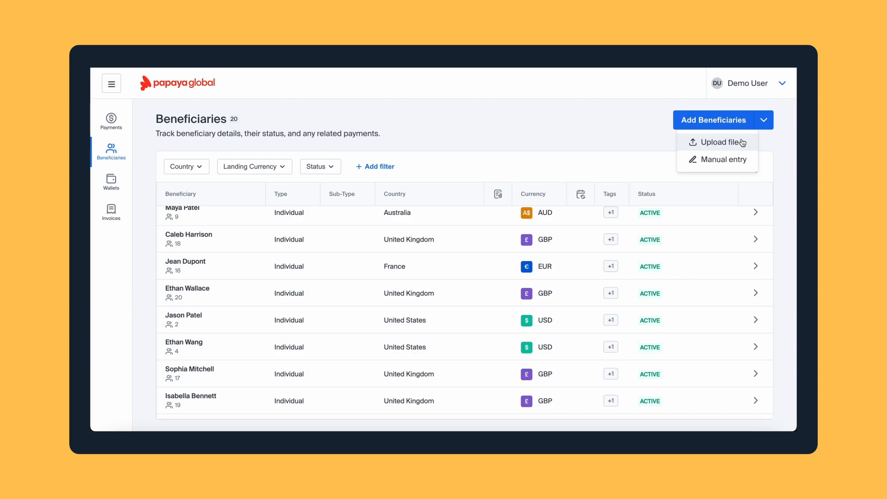
Start a manual beneficiary entry of type Individual, leaving the contractor option off
left_click(727, 163)
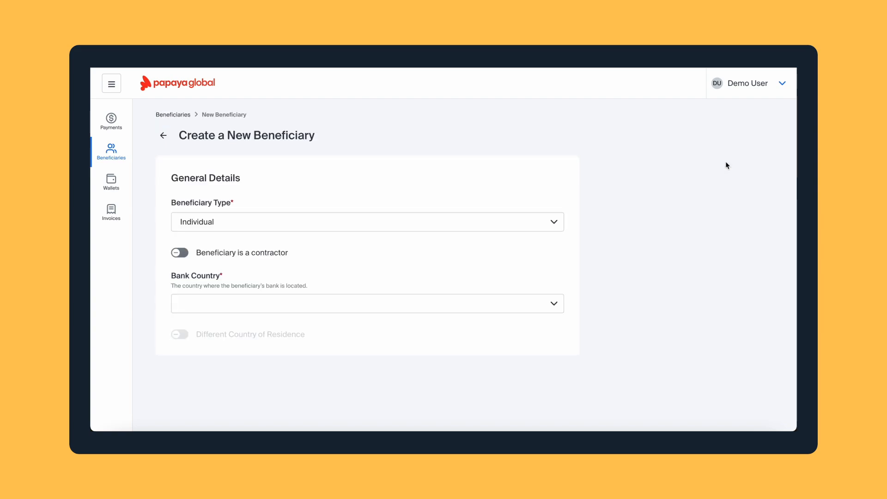
left_click(552, 223)
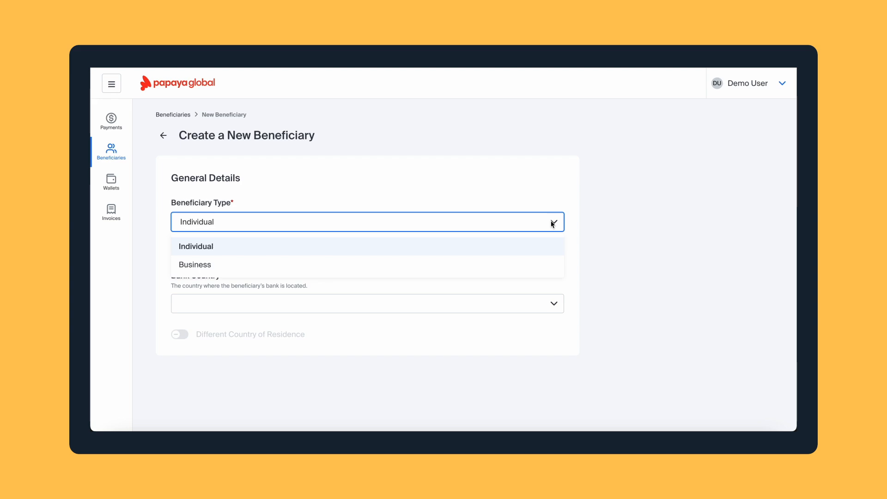
left_click(516, 249)
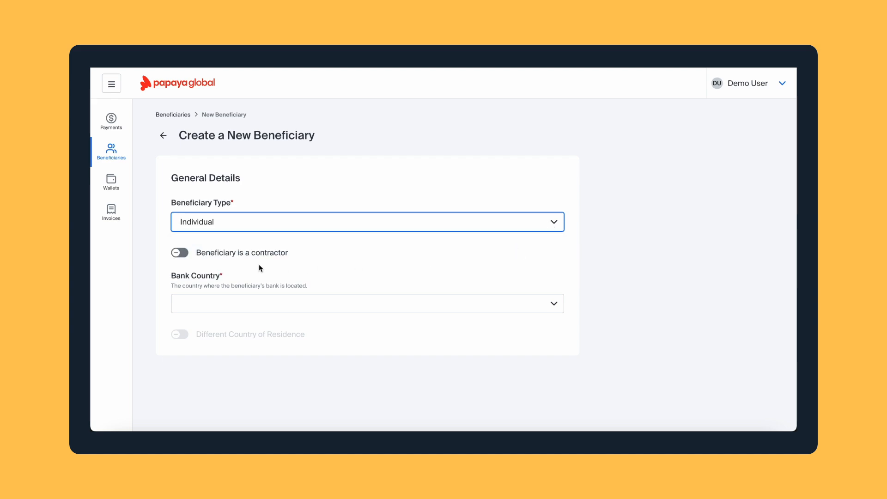
left_click(182, 253)
left_click(178, 257)
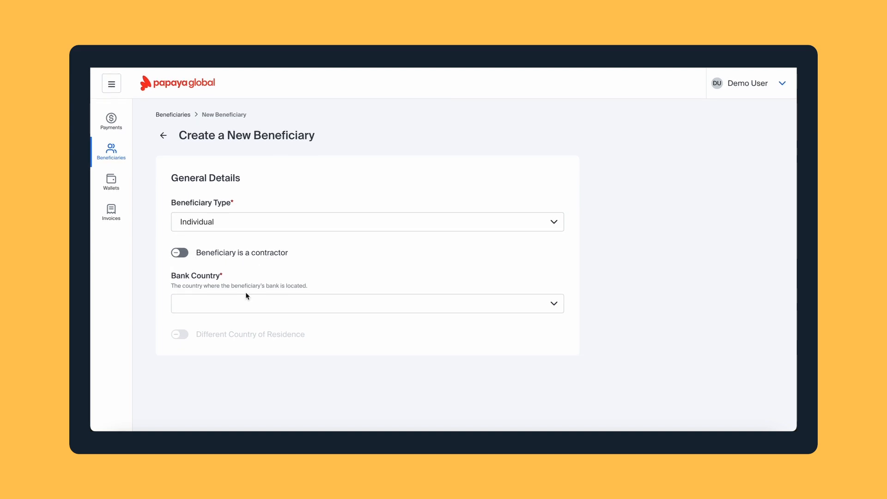
Set the bank country to United Kingdom, giving United Kingdom Pound as currency
left_click(249, 305)
type("u")
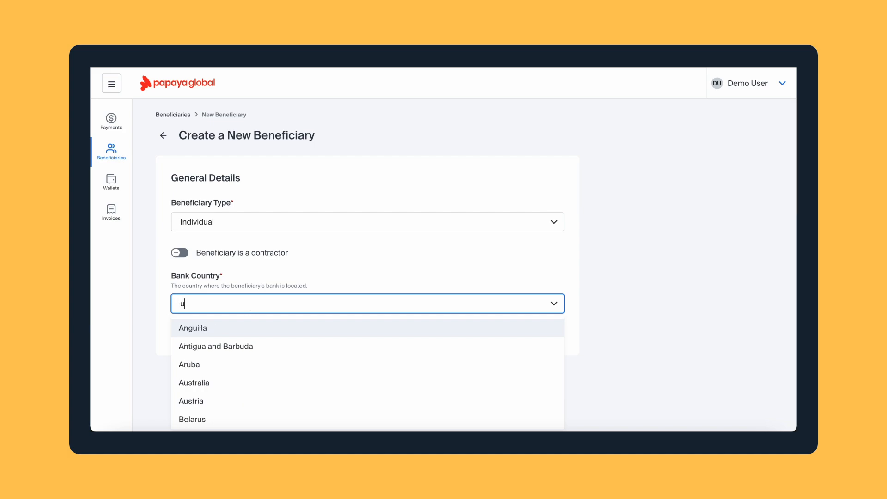
type("nited")
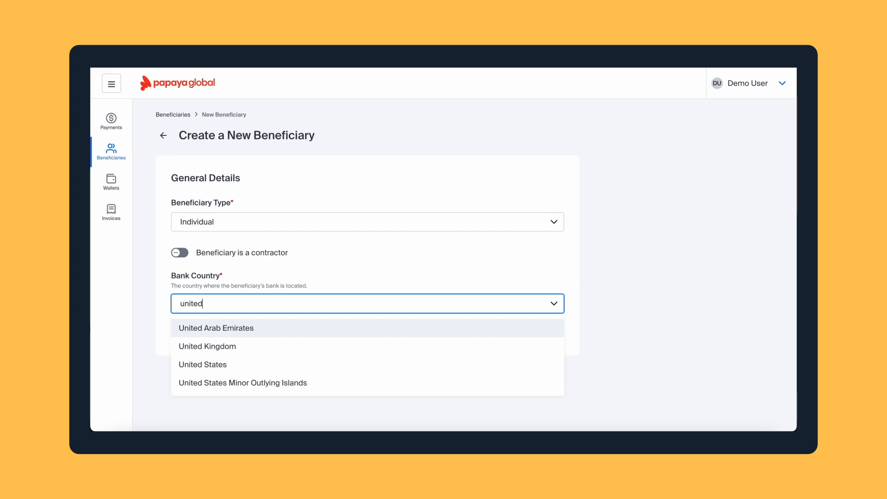
left_click(254, 347)
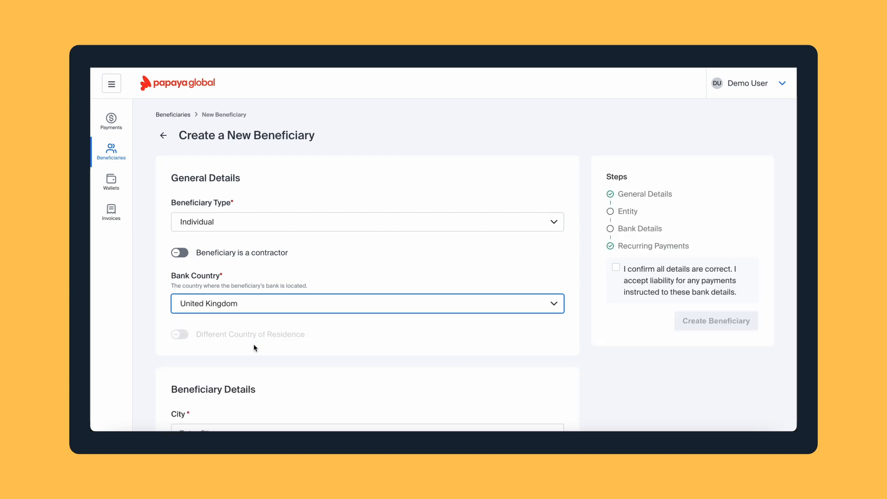
scroll(253, 348, "down", 3)
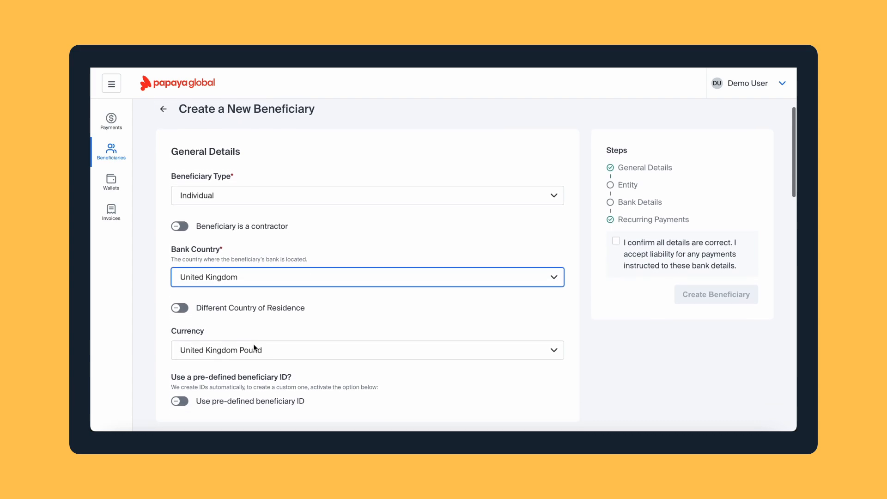
scroll(254, 348, "down", 2)
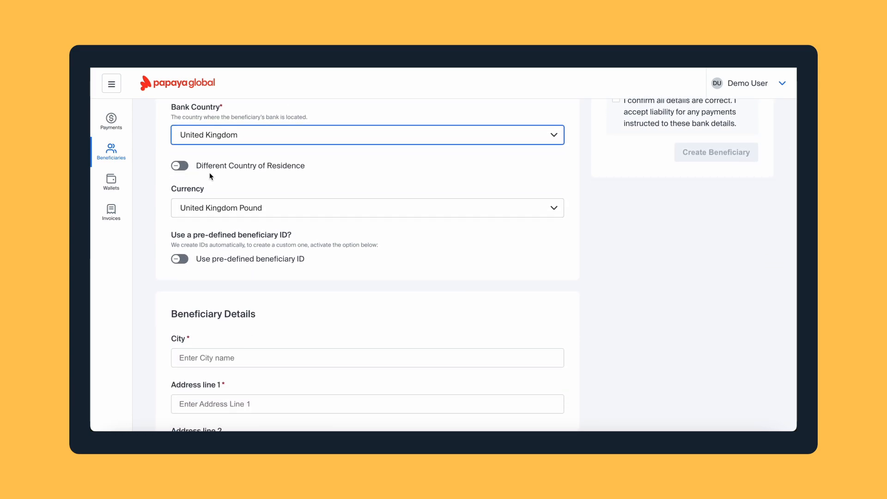
Leave the separate residence country and custom beneficiary ID both switched off
left_click(186, 166)
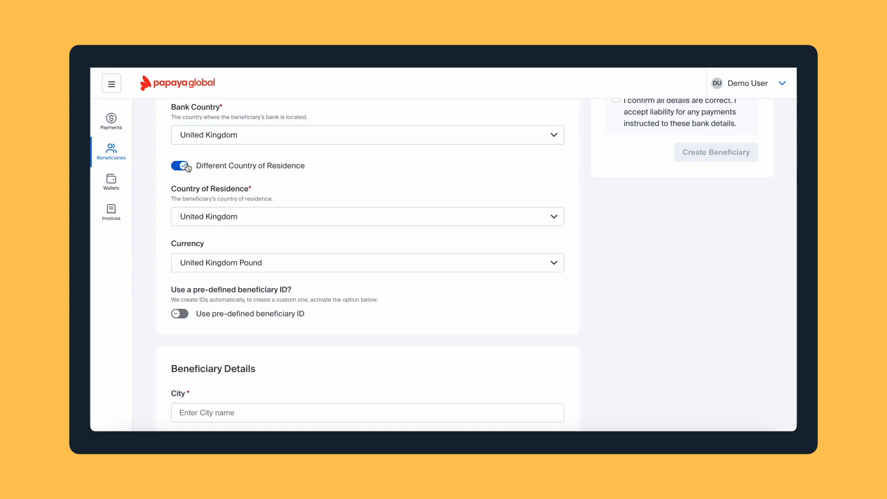
left_click(191, 222)
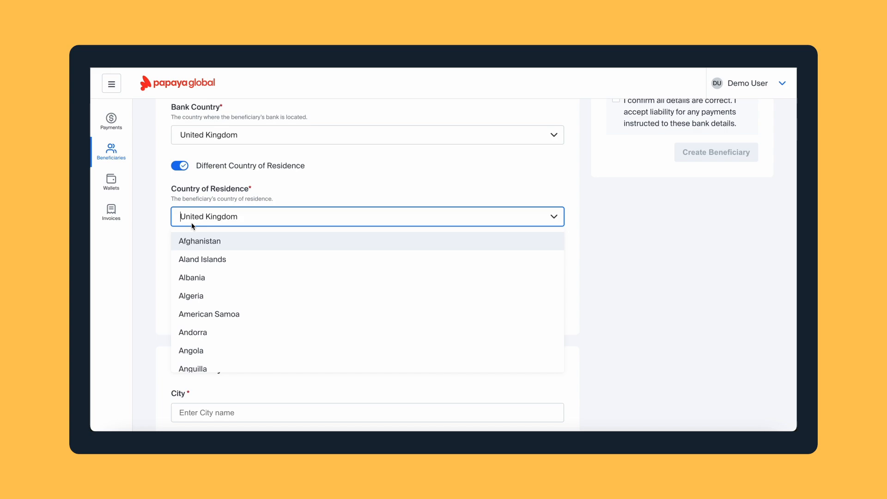
left_click(178, 166)
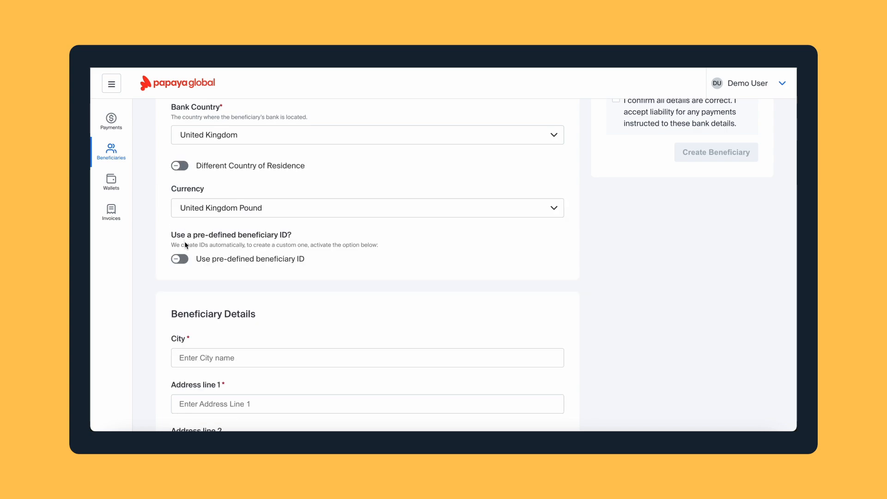
left_click(186, 260)
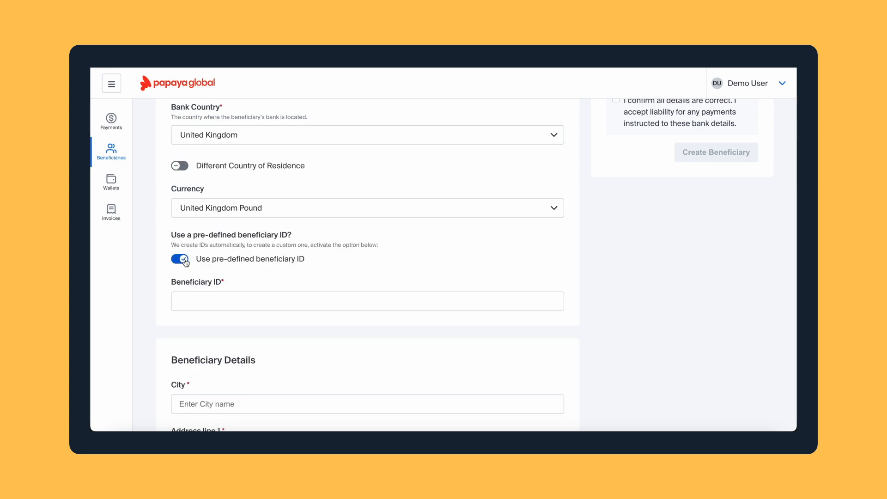
left_click(189, 303)
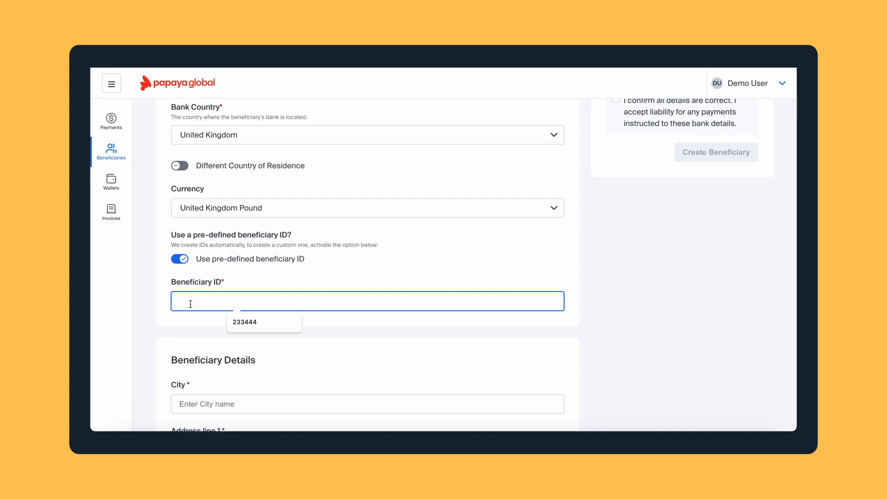
left_click(179, 261)
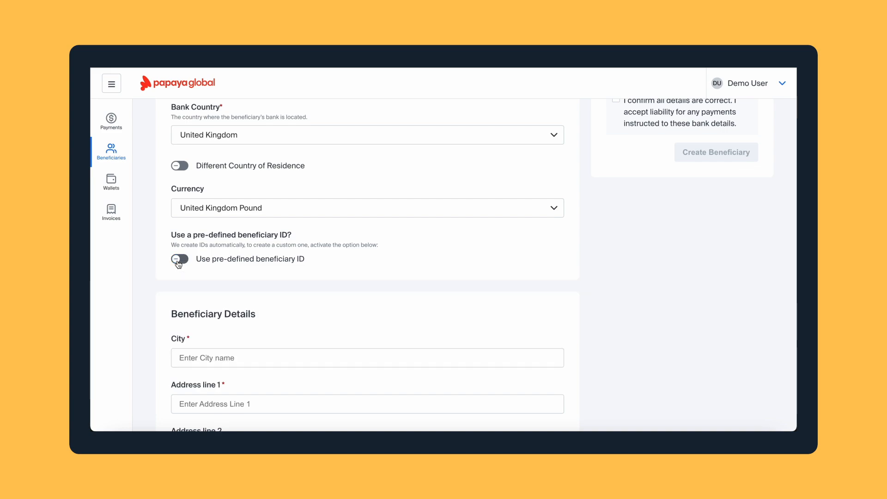
scroll(179, 263, "down", 1)
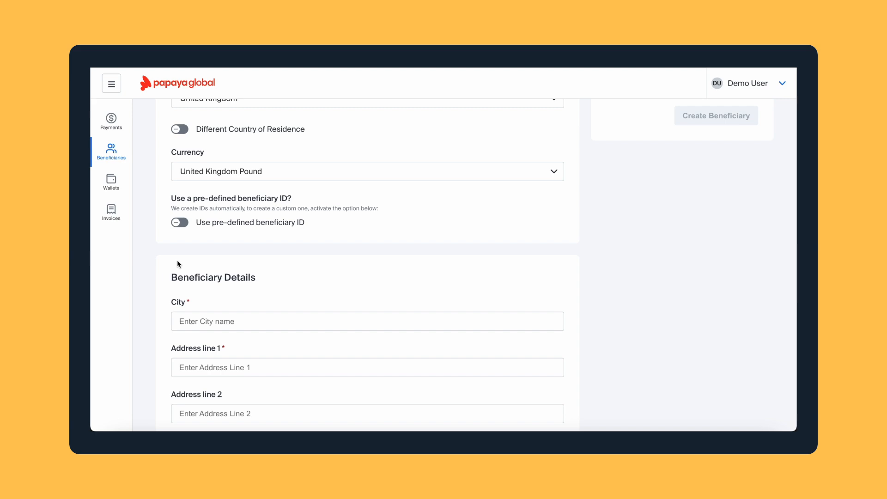
Fill in city London, the first address line and postal code from suggestions
scroll(177, 263, "down", 3)
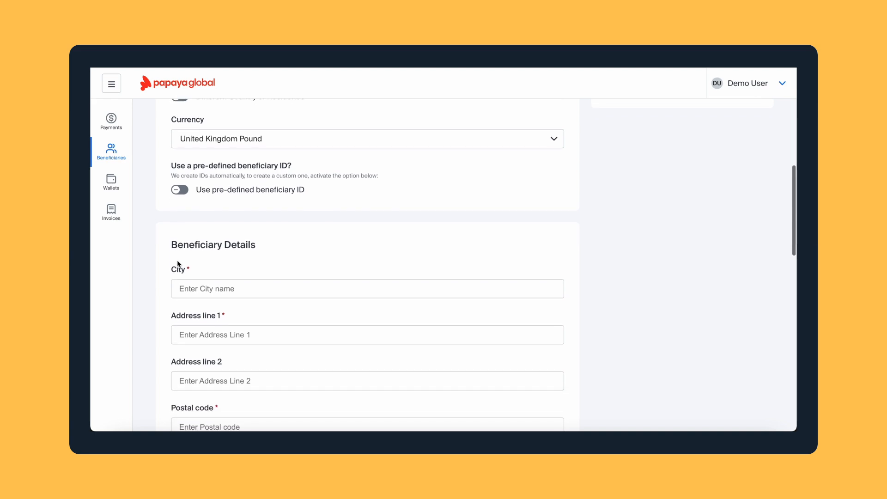
scroll(177, 263, "down", 1)
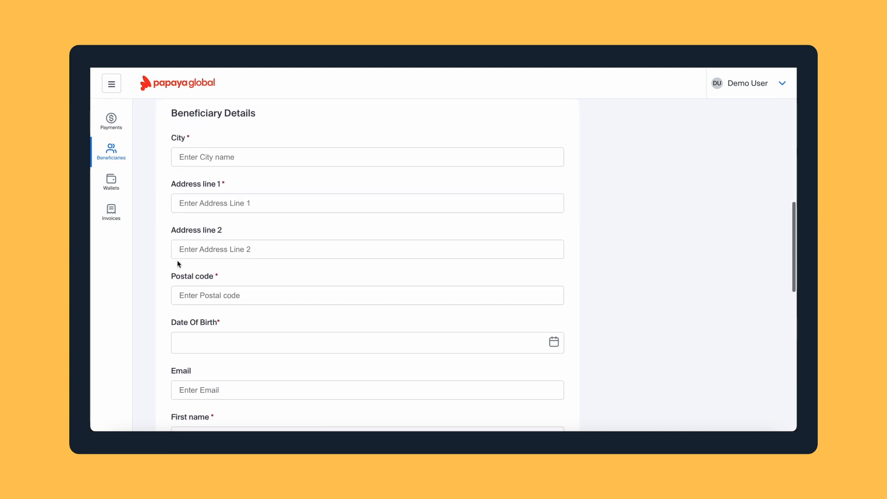
left_click(210, 159)
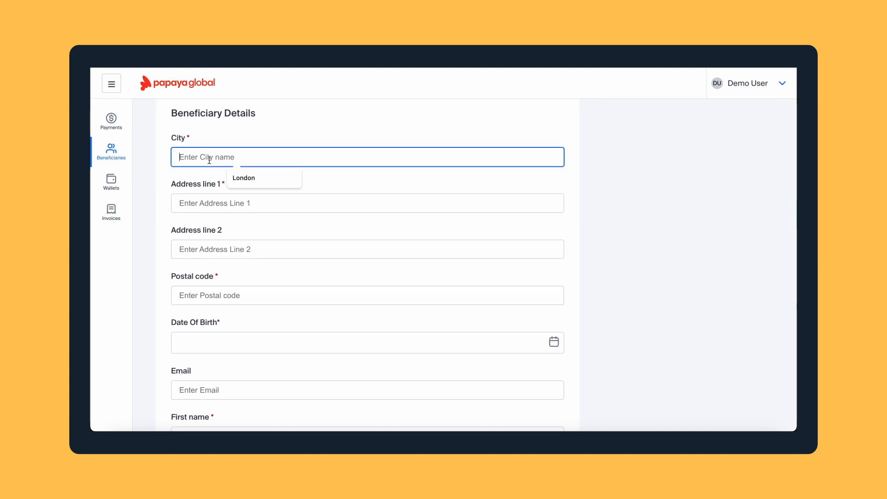
left_click(239, 177)
left_click(239, 204)
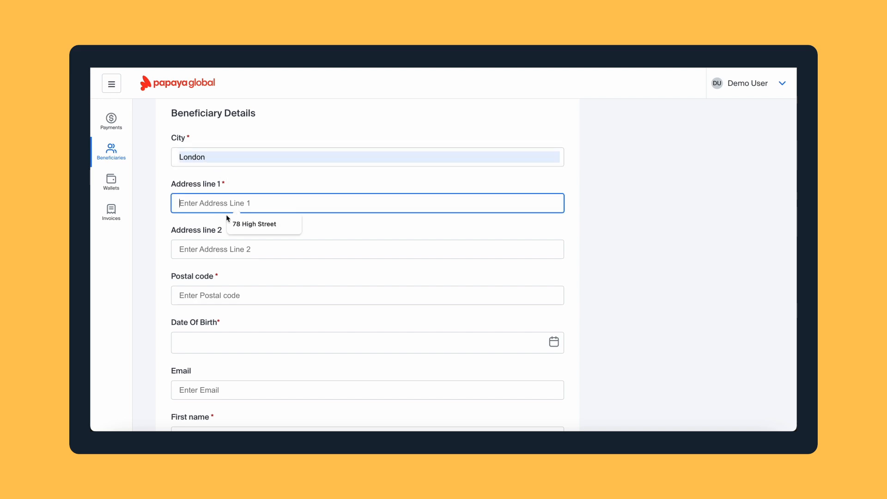
left_click(240, 224)
left_click(207, 294)
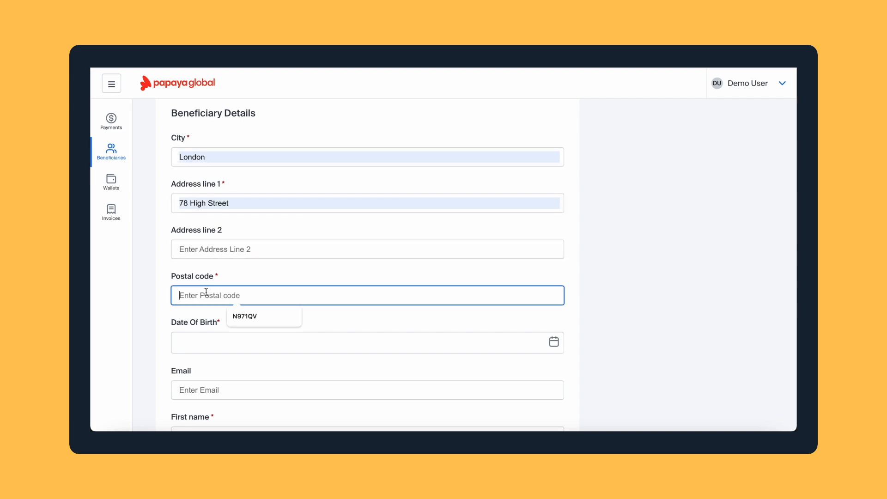
left_click(238, 315)
left_click(217, 352)
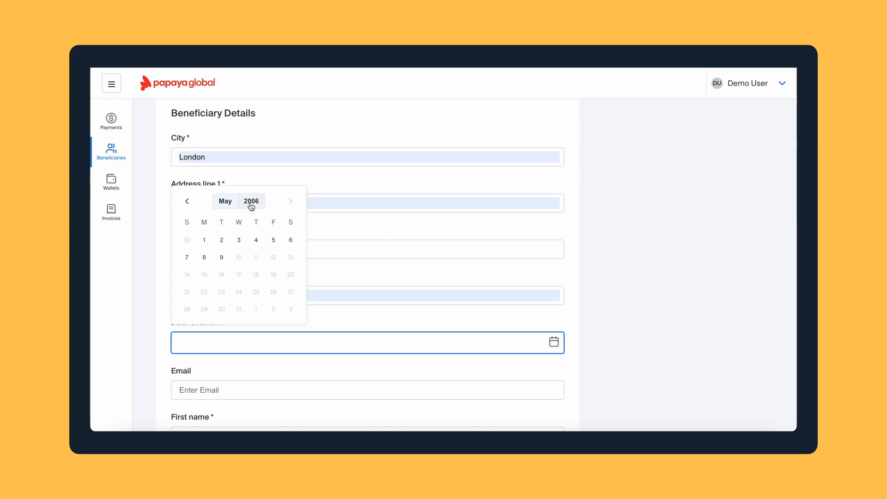
left_click(251, 201)
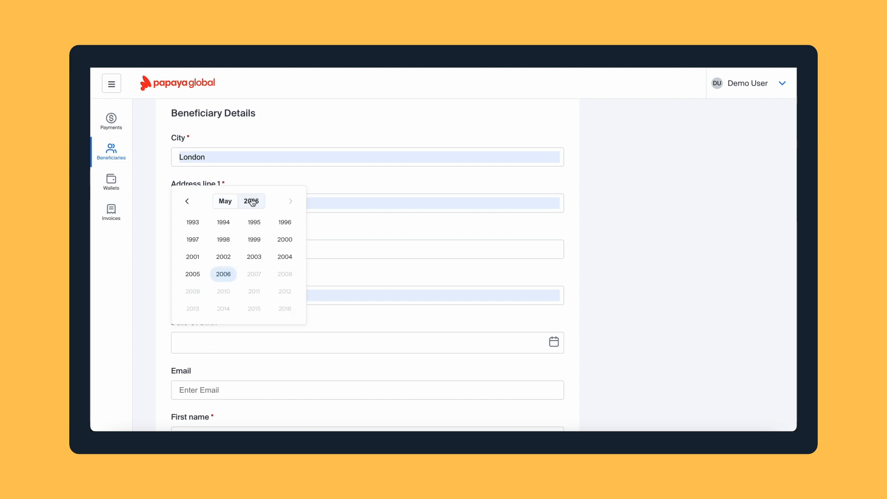
left_click(185, 200)
left_click(254, 291)
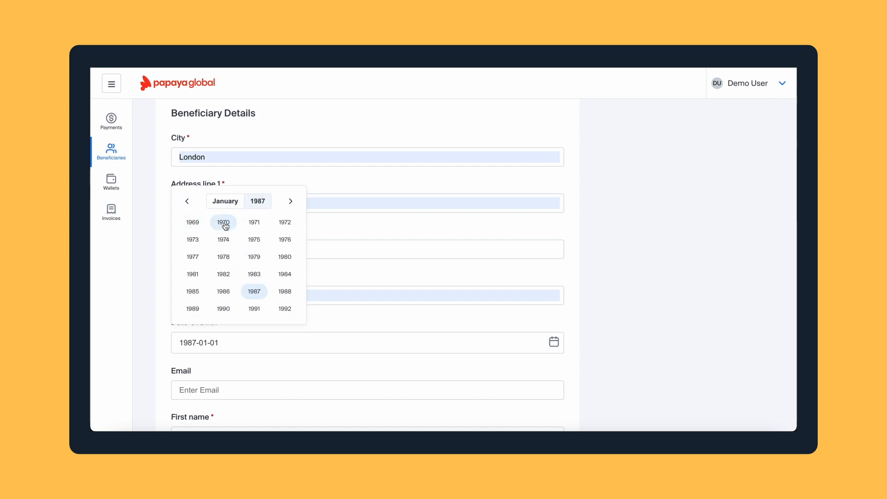
left_click(223, 259)
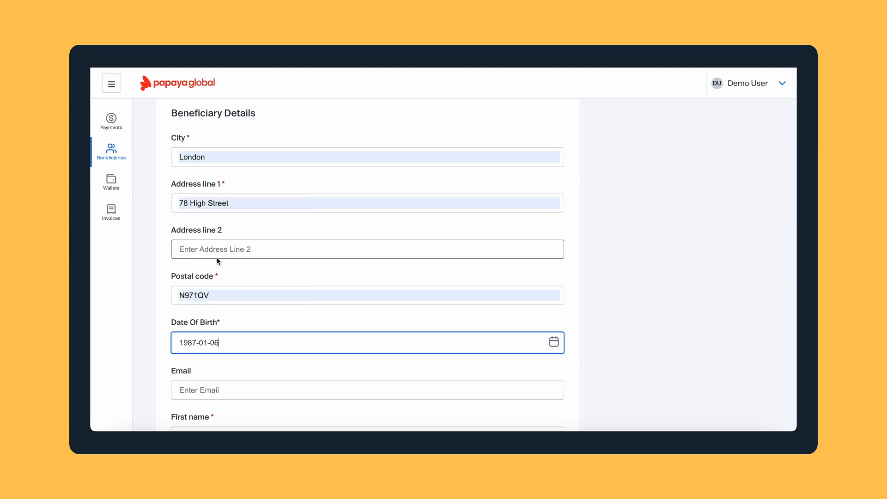
Fill in the e-mail address, first name and last name from suggestions
left_click(207, 392)
left_click(244, 410)
scroll(244, 398, "down", 2)
left_click(237, 335)
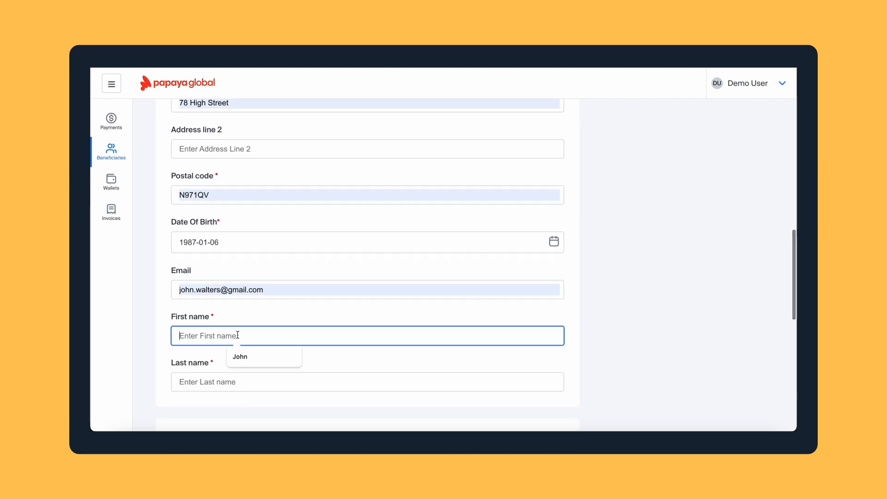
left_click(240, 357)
left_click(234, 382)
left_click(239, 402)
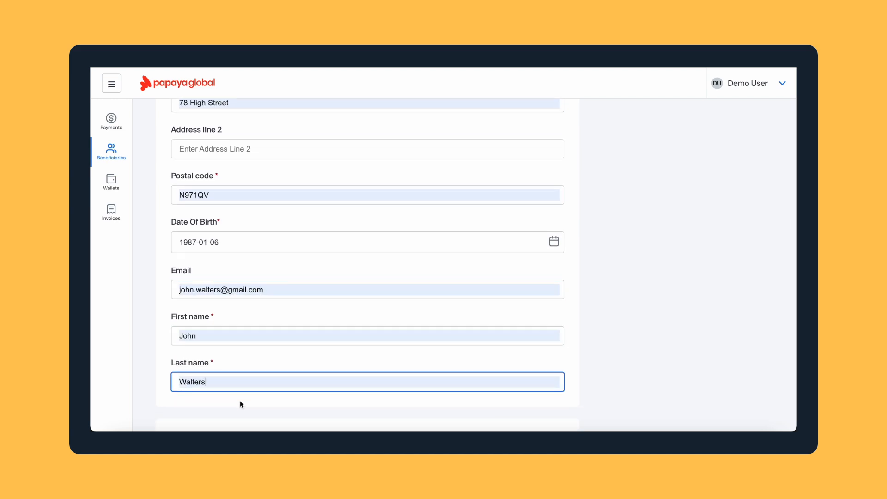
scroll(240, 402, "down", 5)
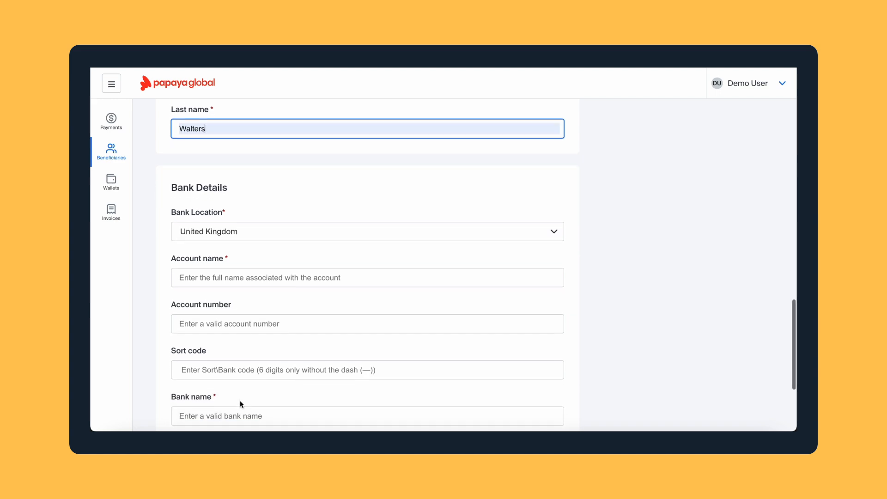
Keep United Kingdom as bank location and enter the account holder's full name
scroll(240, 400, "down", 2)
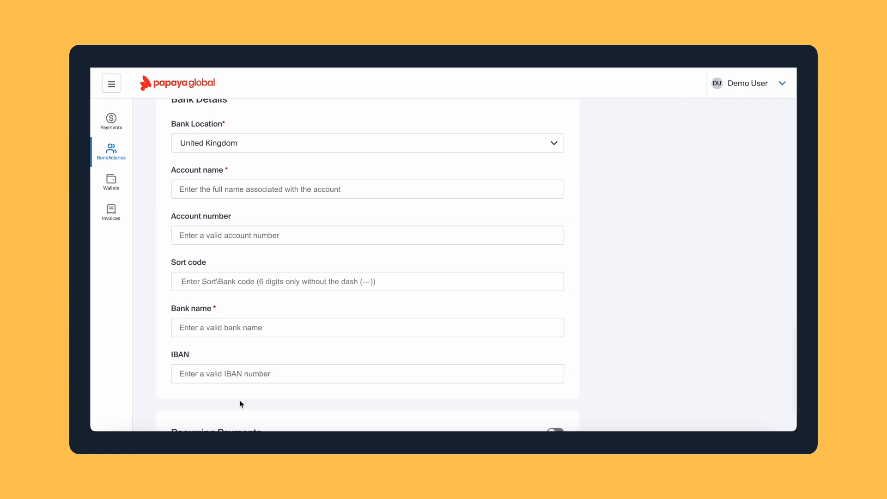
left_click(260, 143)
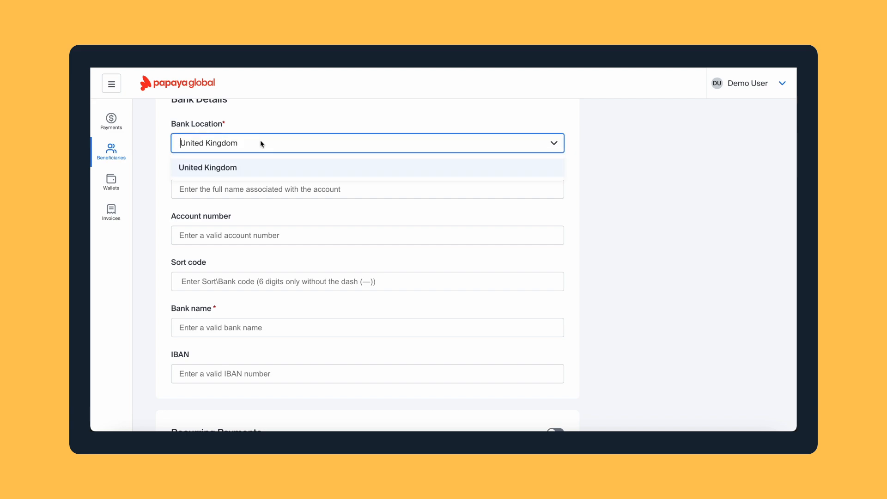
left_click(261, 143)
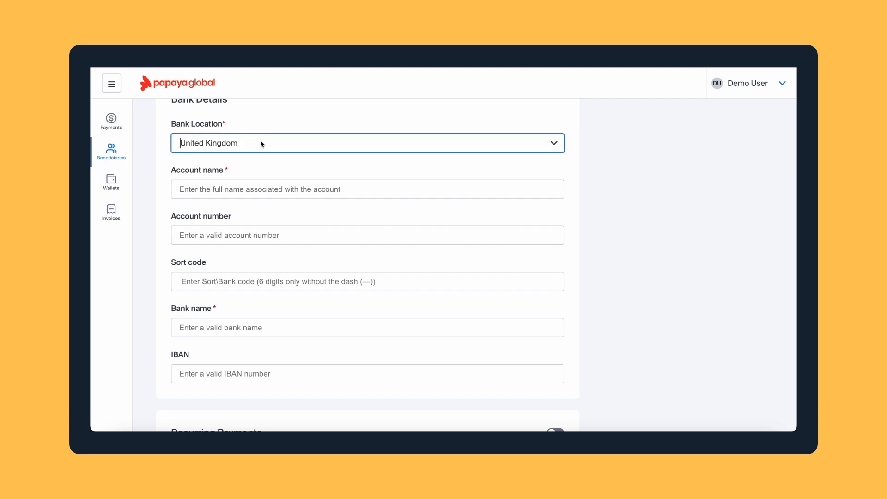
left_click(229, 188)
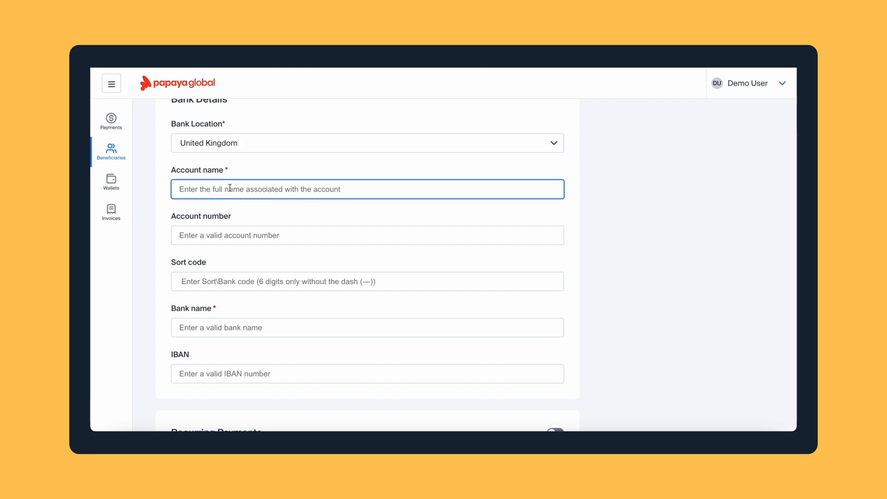
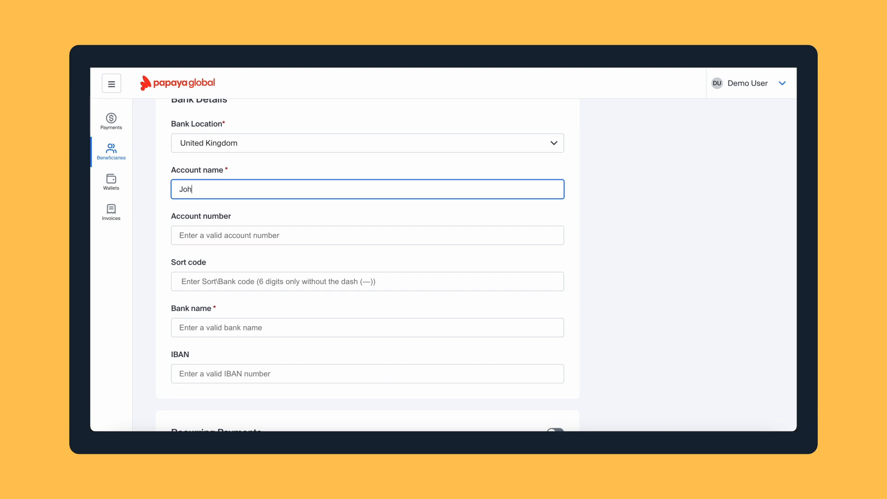
left_click(211, 232)
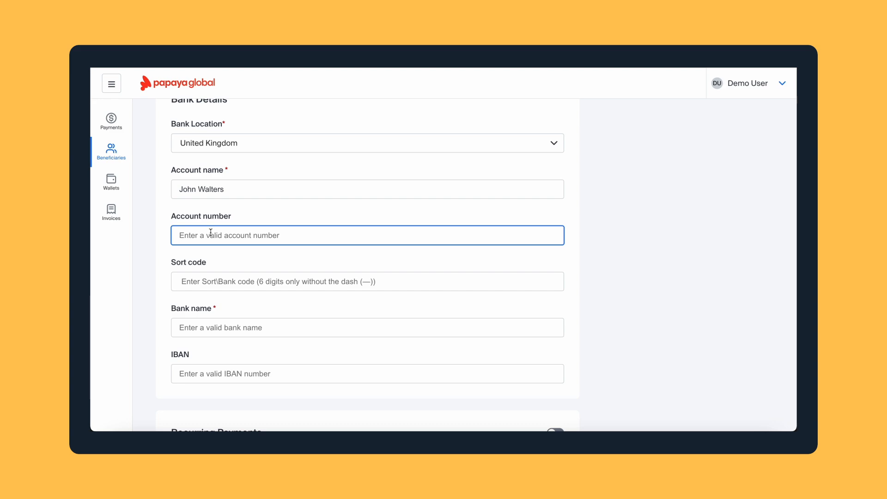
Enter sort code 345221 and choose HSBC as the bank name
left_click(195, 276)
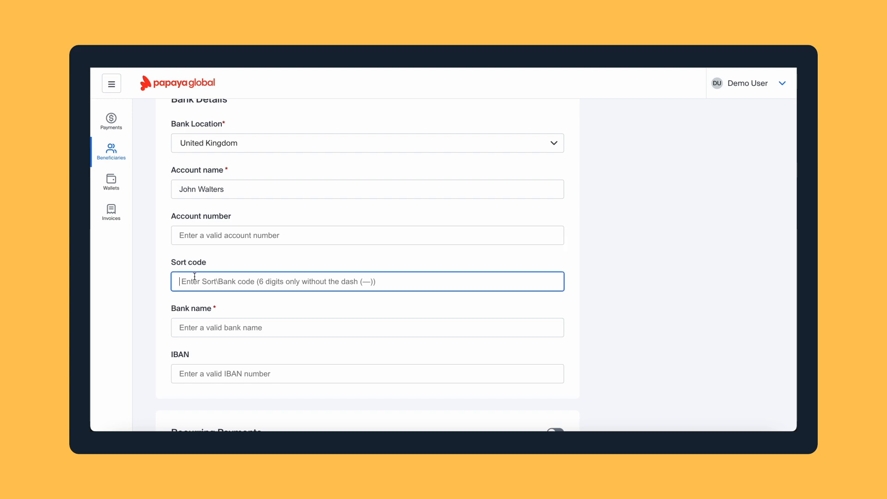
type("345")
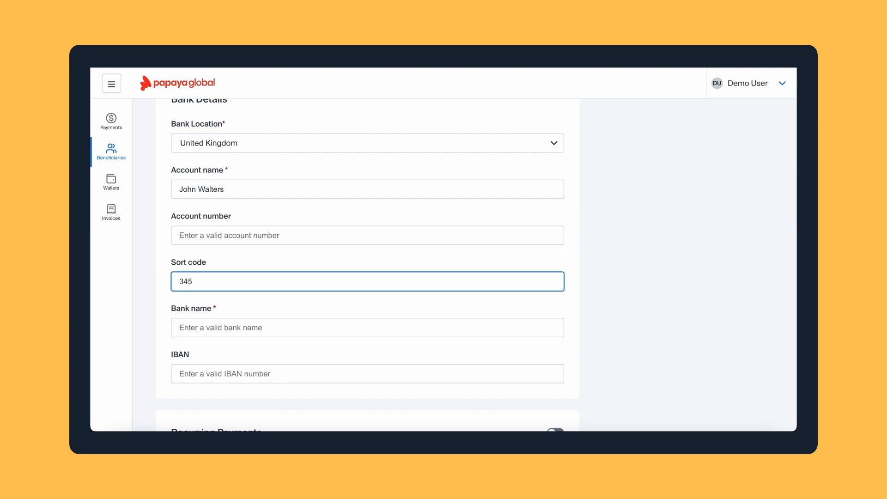
type("221")
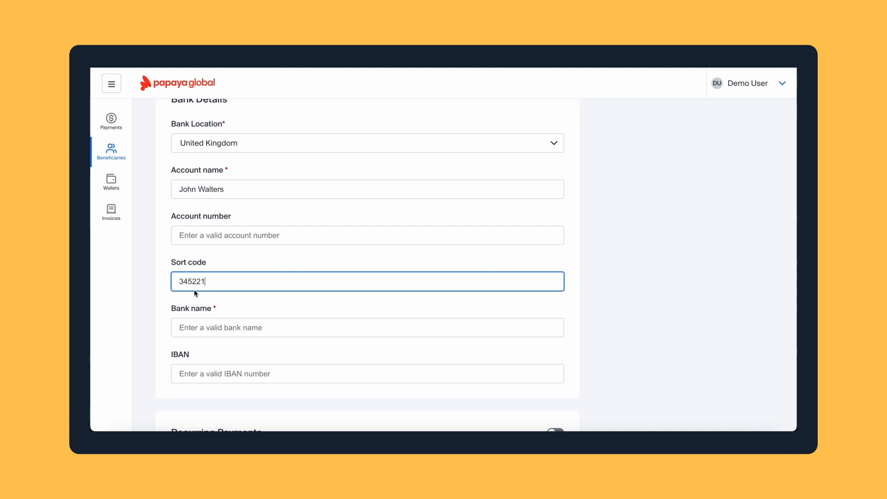
left_click(208, 327)
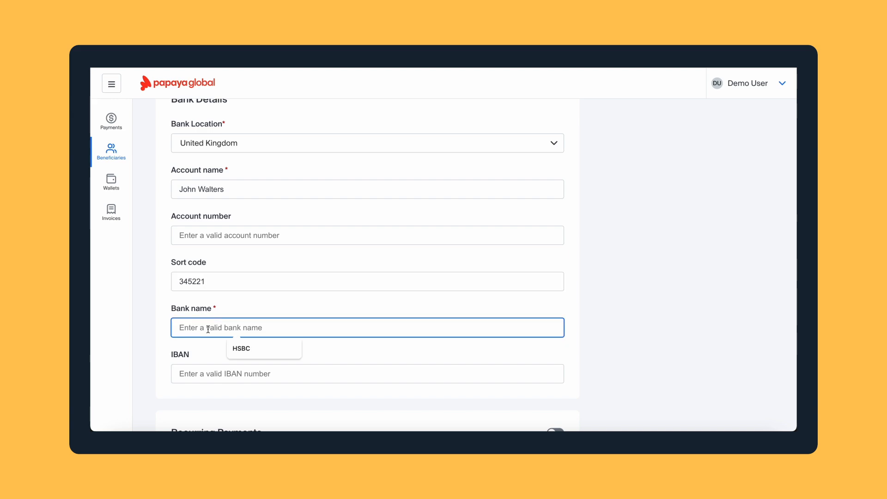
left_click(249, 349)
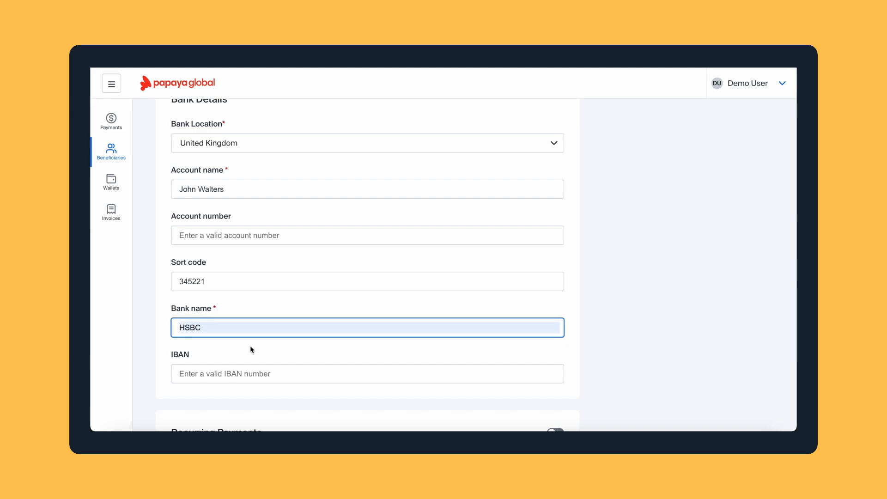
scroll(251, 348, "down", 2)
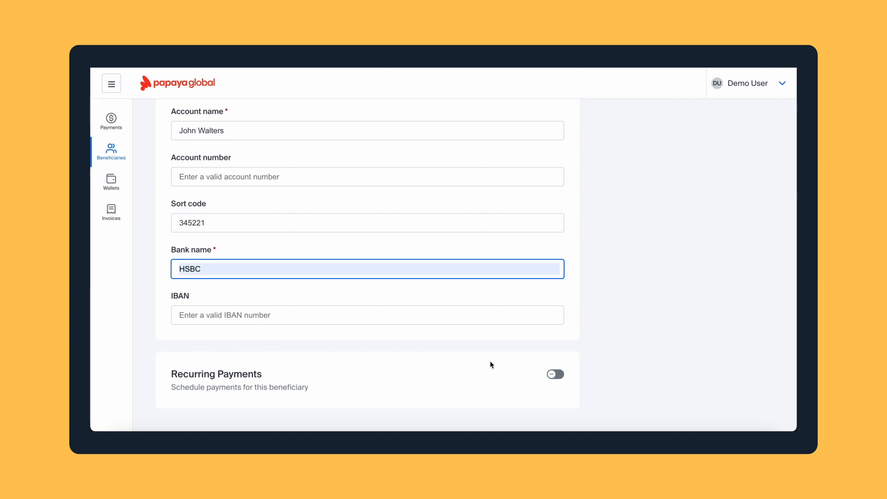
Turn on recurring payments with a 2000 amount and Salary as the purpose
left_click(555, 374)
scroll(556, 378, "down", 1)
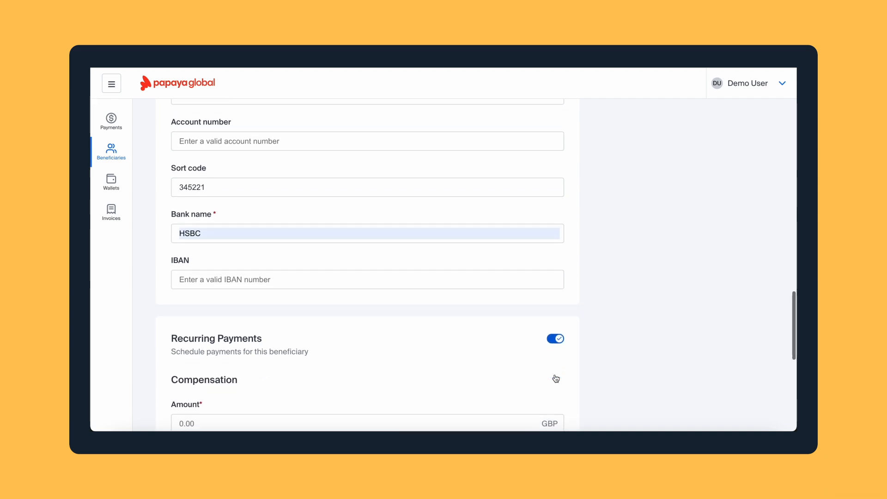
scroll(554, 377, "down", 6)
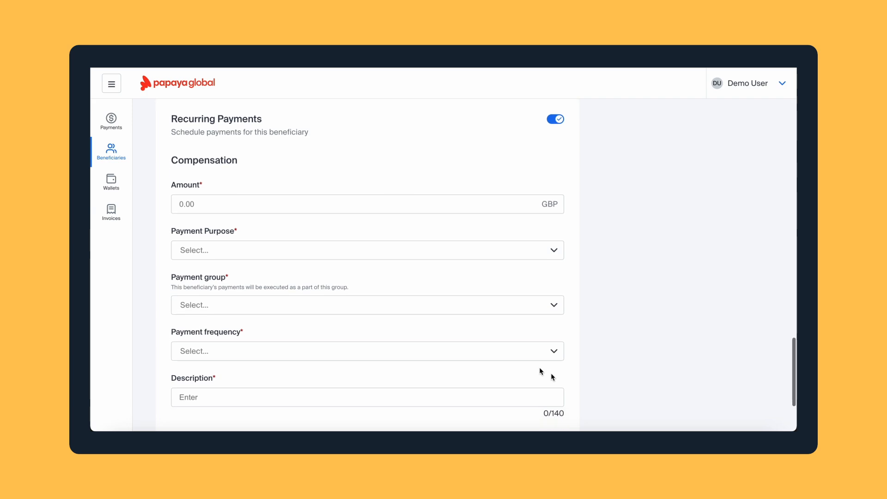
left_click(382, 201)
type("2000")
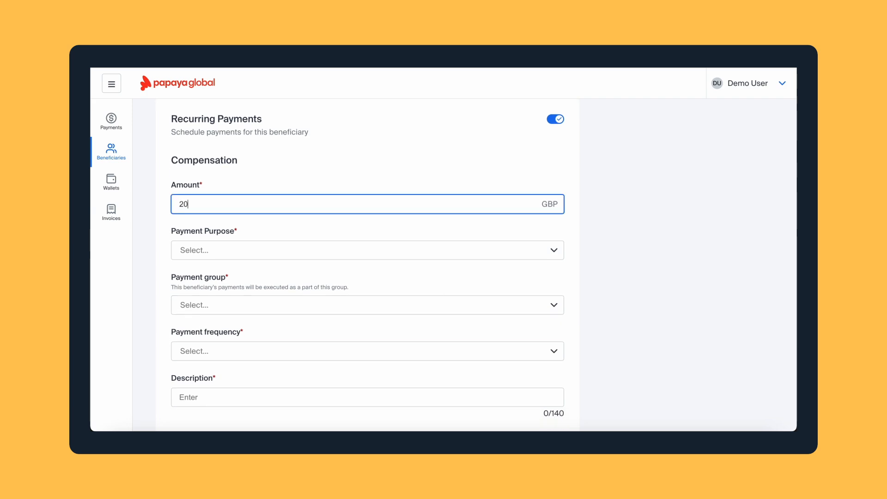
left_click(292, 253)
left_click(280, 275)
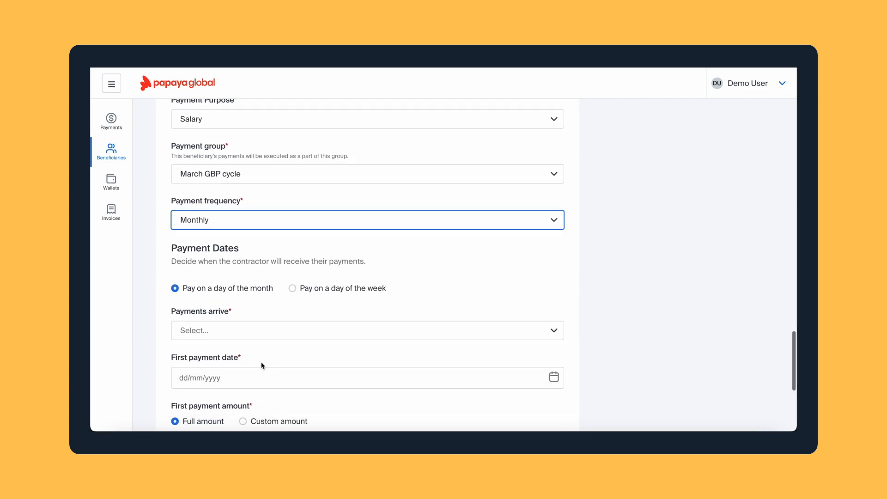
Schedule payments on the 2nd from 2 June 2024, described 'Salary June 2024'
scroll(248, 297, "down", 1)
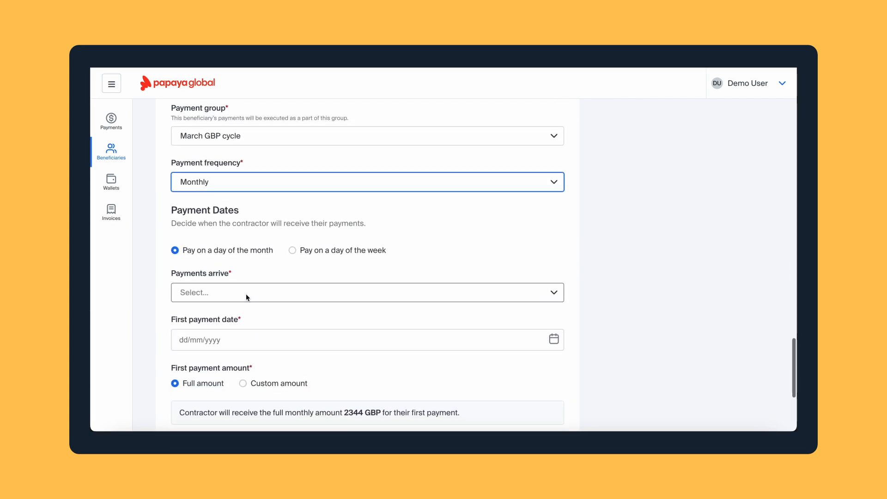
left_click(246, 290)
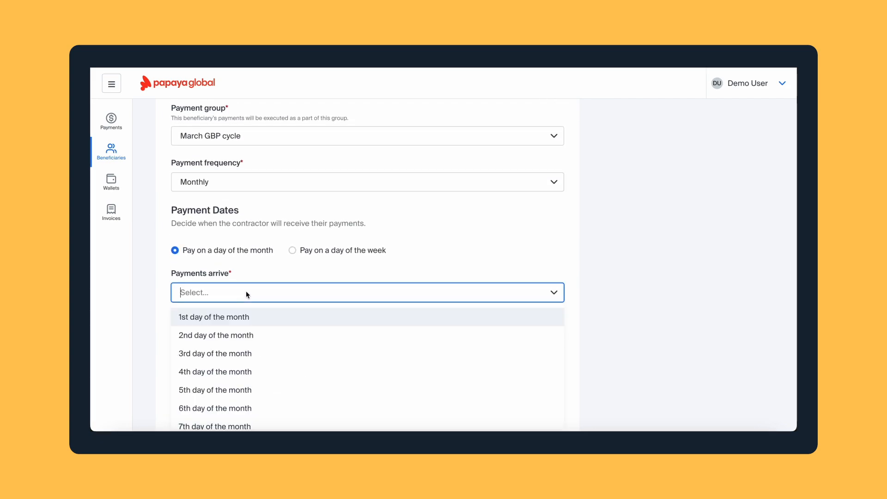
left_click(231, 337)
scroll(215, 386, "down", 1)
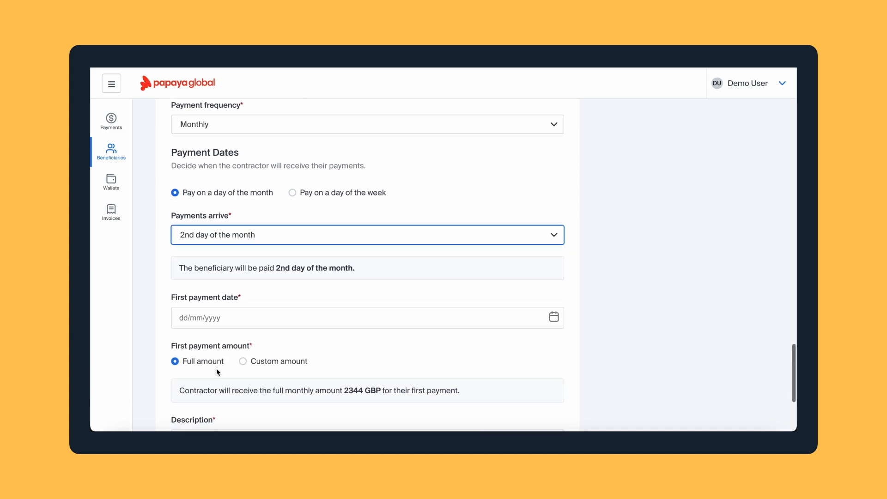
left_click(225, 317)
left_click(290, 176)
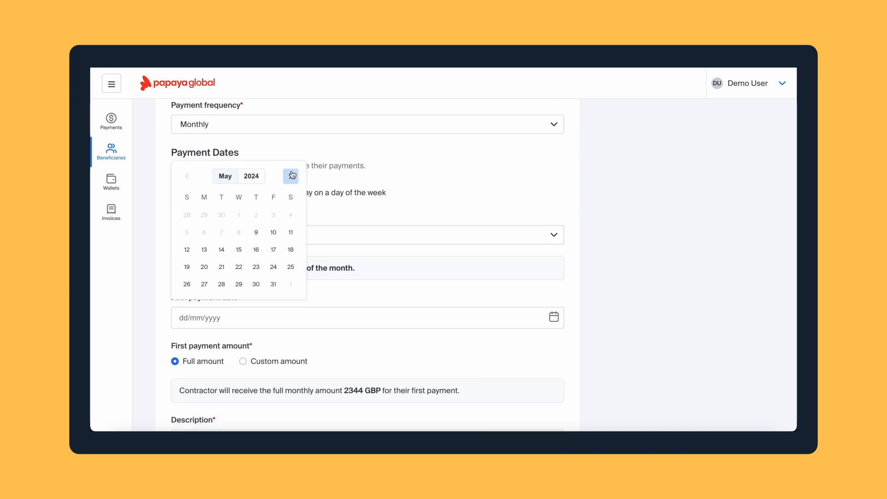
left_click(187, 214)
scroll(216, 332, "down", 3)
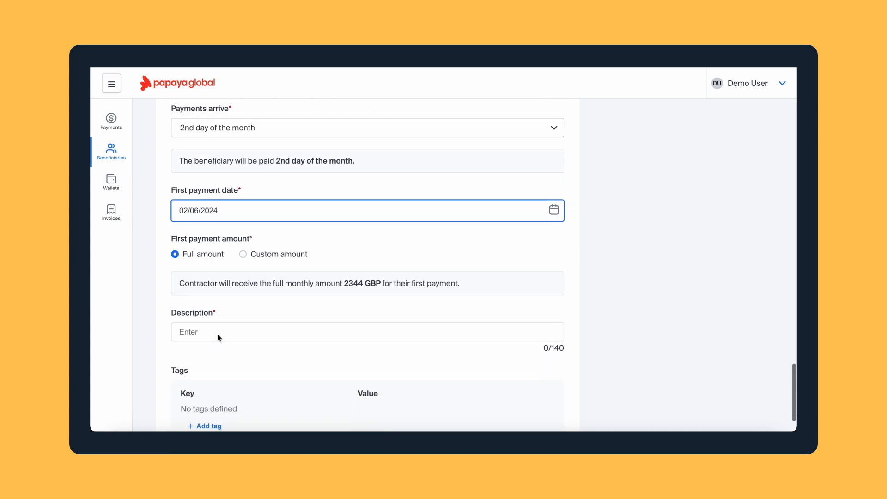
left_click(212, 304)
type("Sal")
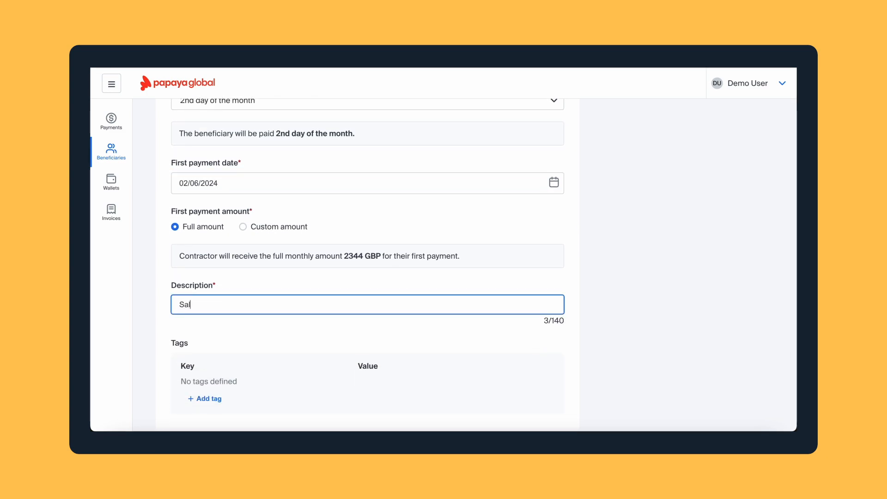
type("ary June 2024")
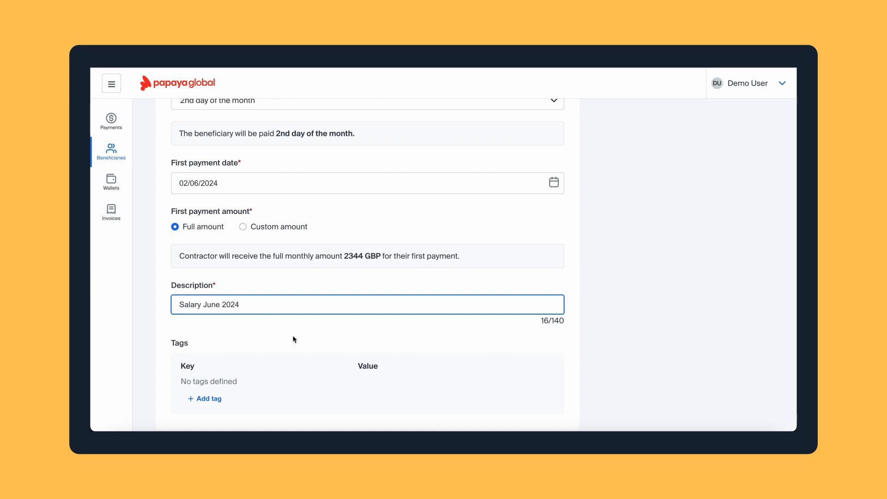
scroll(292, 335, "down", 1)
scroll(292, 334, "up", 15)
Confirm the details, create the beneficiary and decline saving the IBAN
scroll(293, 339, "up", 5)
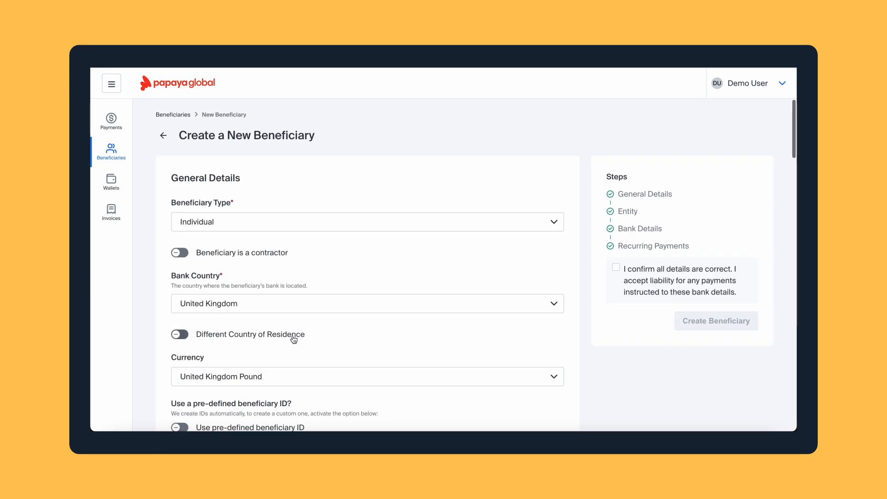
left_click(616, 268)
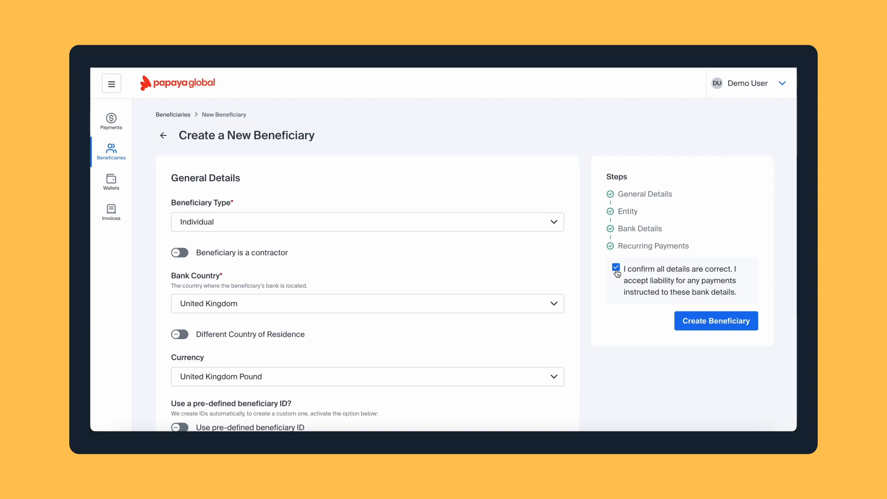
left_click(693, 320)
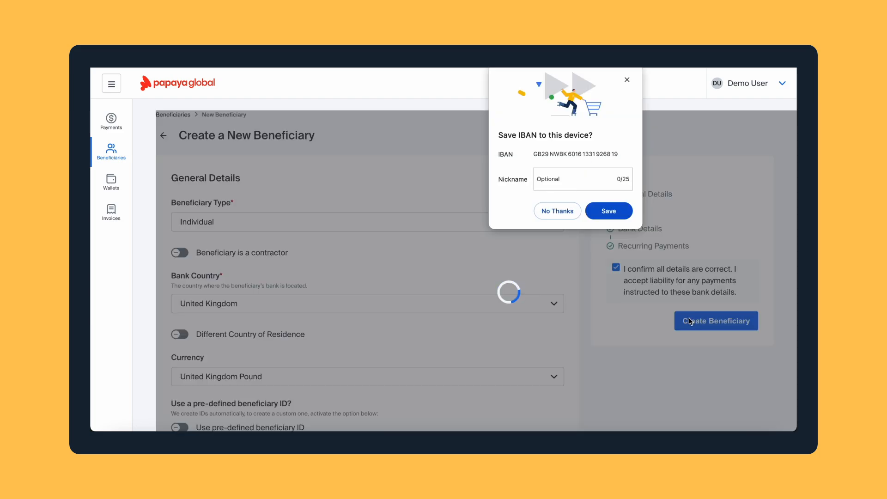
left_click(575, 212)
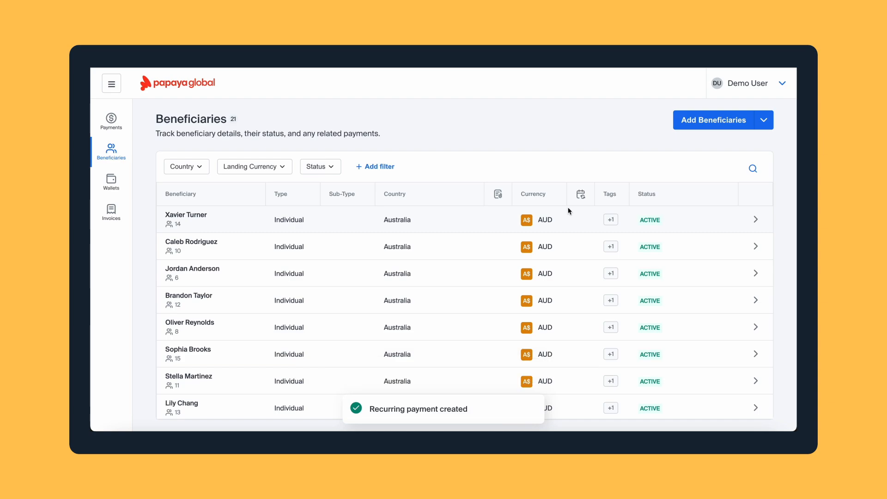
Search for the new UK beneficiary by first name and open its full payments page
left_click(753, 168)
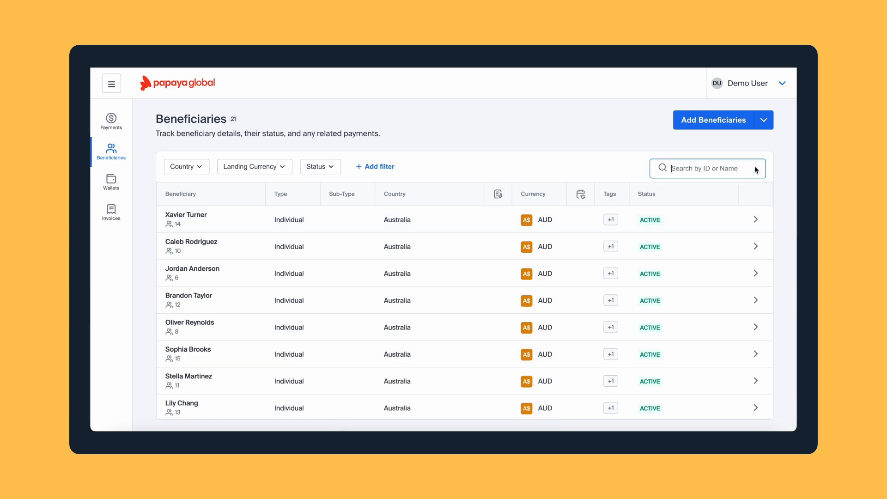
type("John")
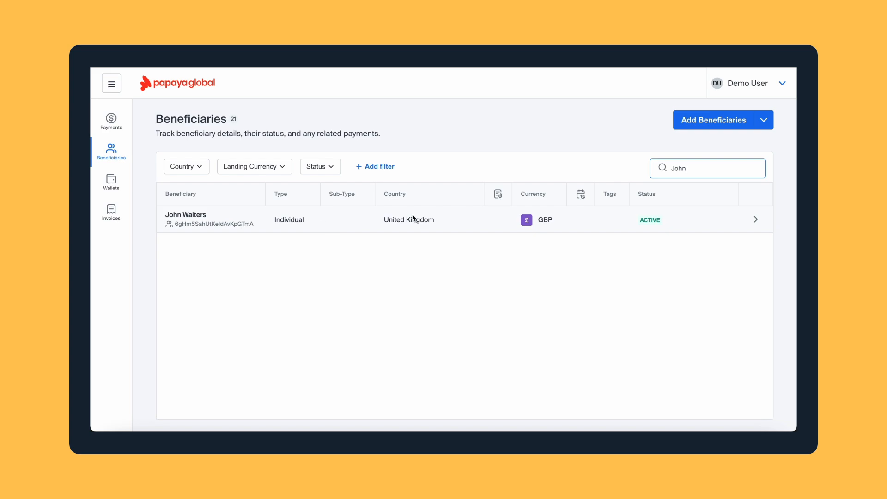
left_click(608, 223)
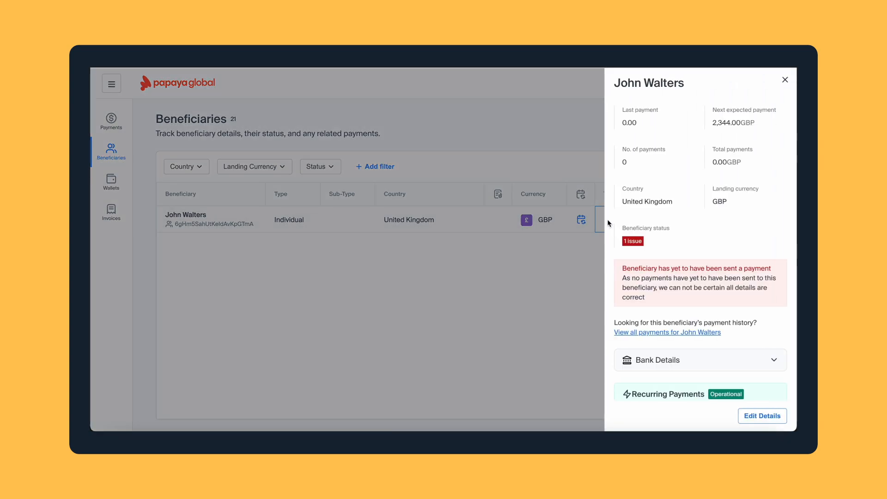
left_click(747, 418)
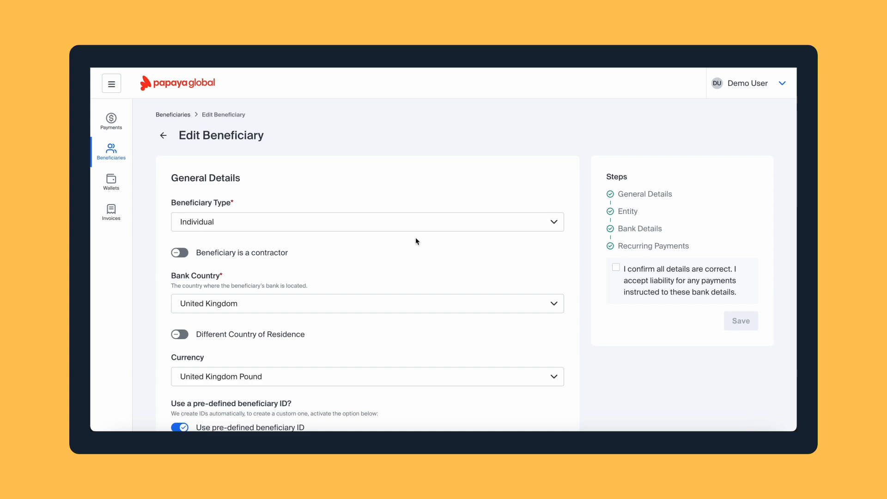
left_click(164, 137)
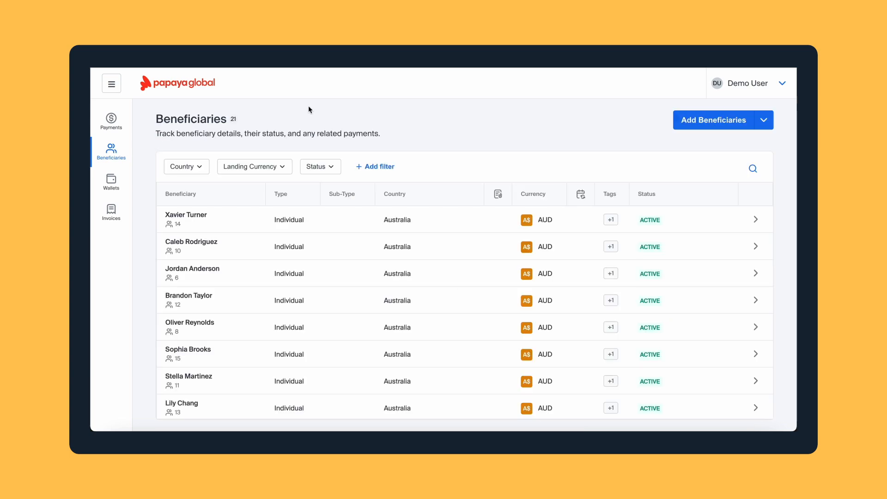
left_click(752, 172)
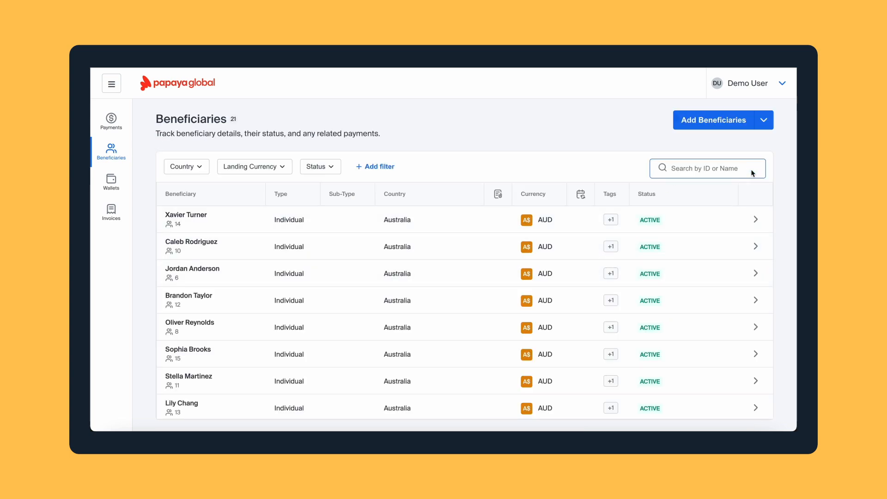
type("john")
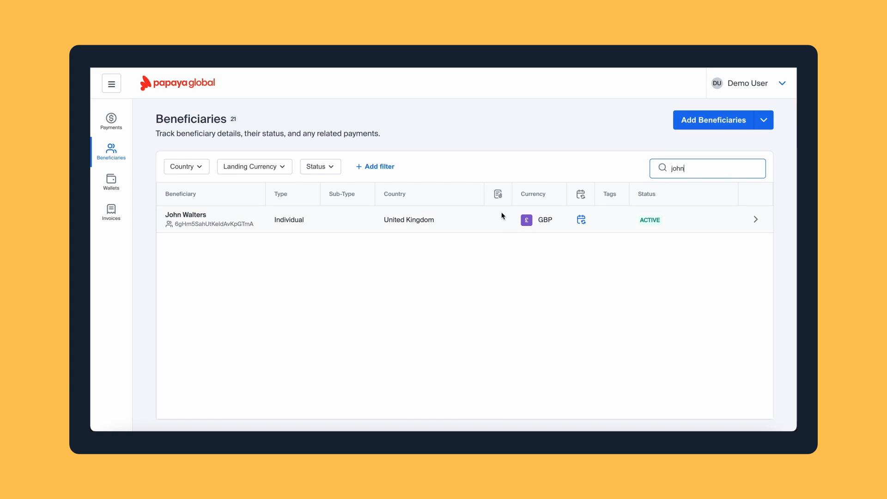
left_click(483, 215)
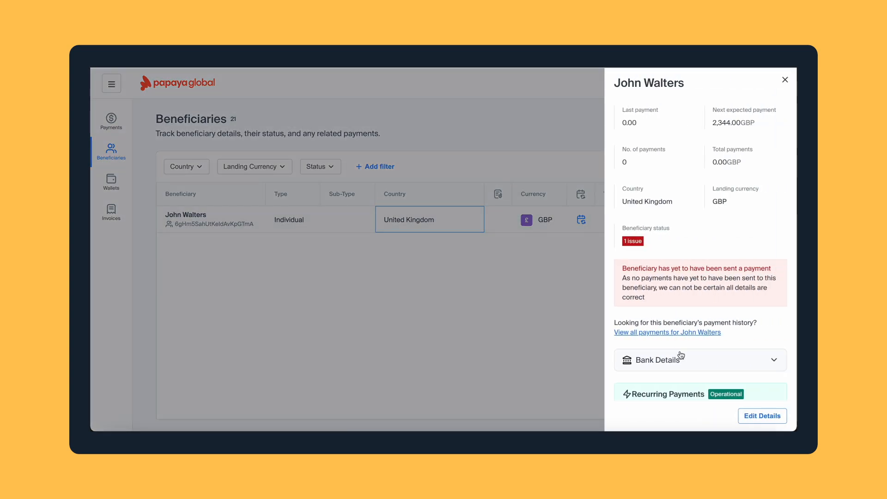
scroll(679, 351, "down", 2)
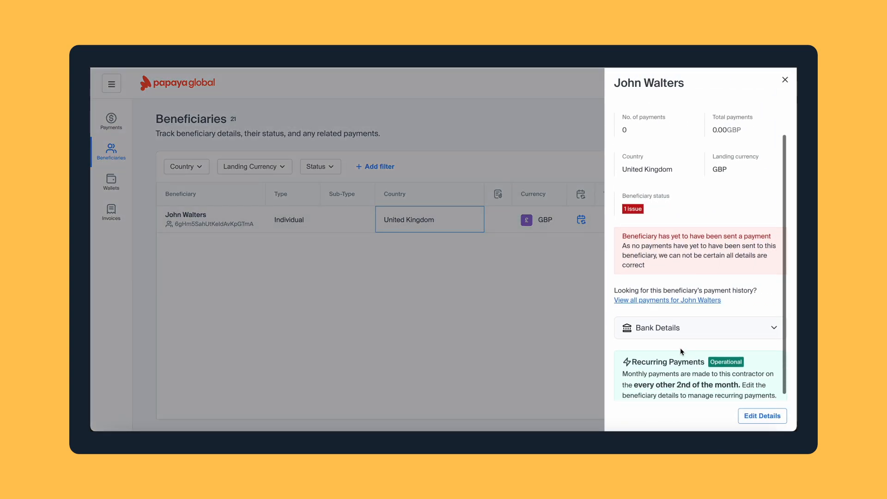
left_click(675, 295)
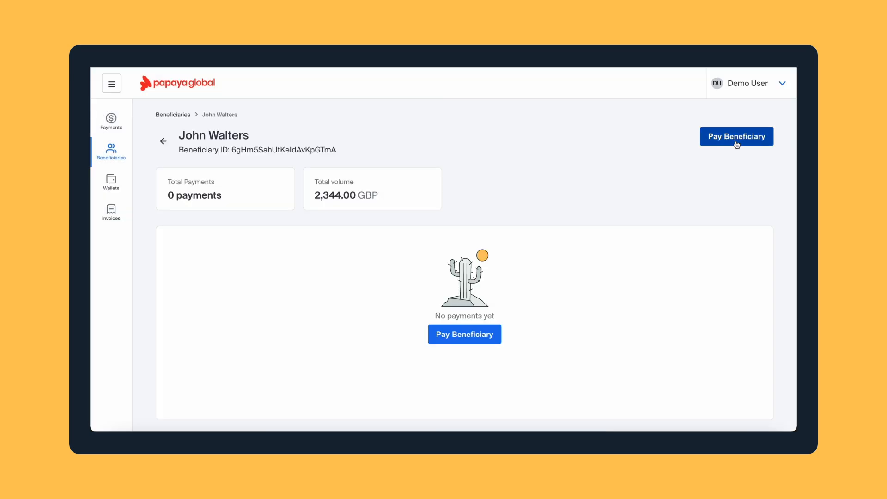
Start a payment to the beneficiary in the March GBP cycle with purpose Penny Test
left_click(737, 140)
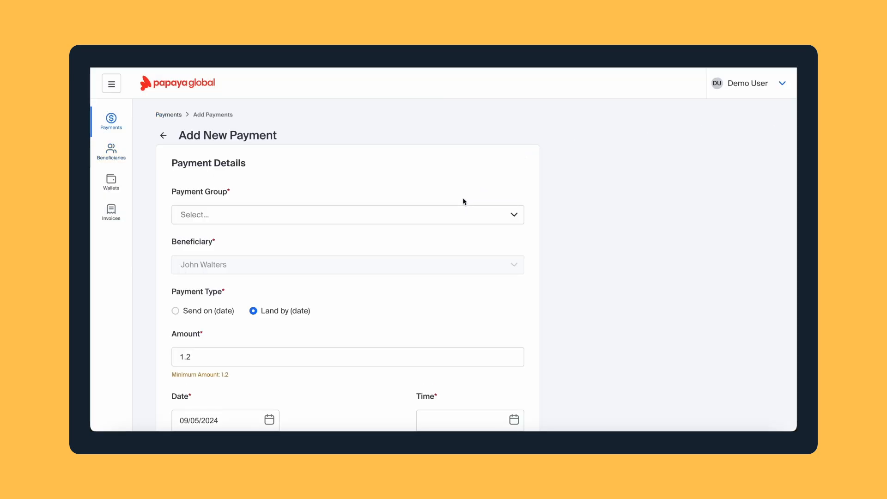
left_click(455, 216)
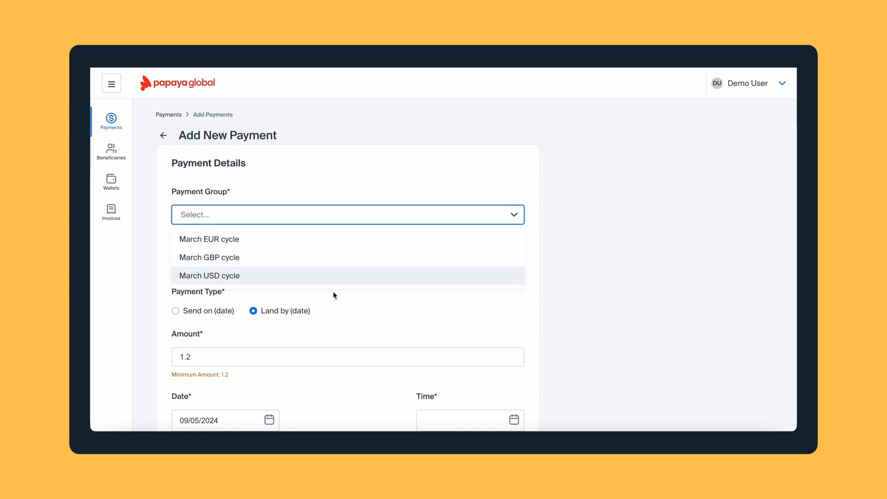
scroll(281, 332, "down", 1)
left_click(291, 240)
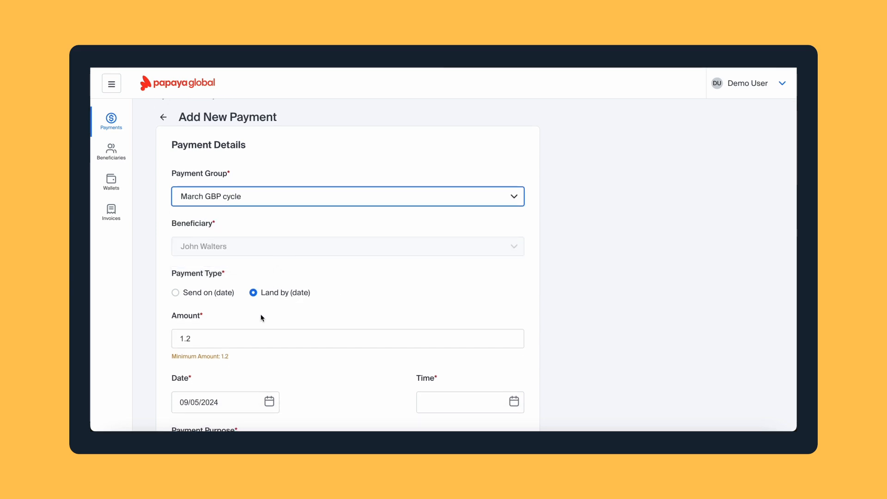
scroll(261, 317, "down", 4)
left_click(254, 268)
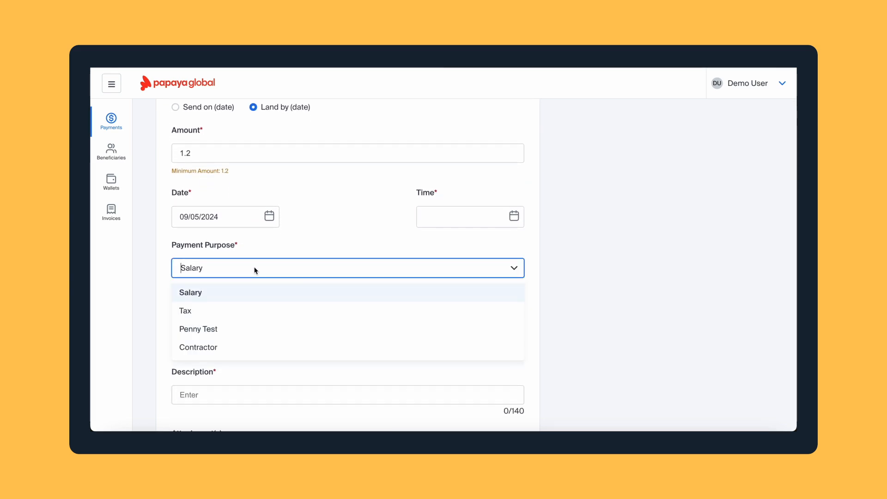
left_click(222, 329)
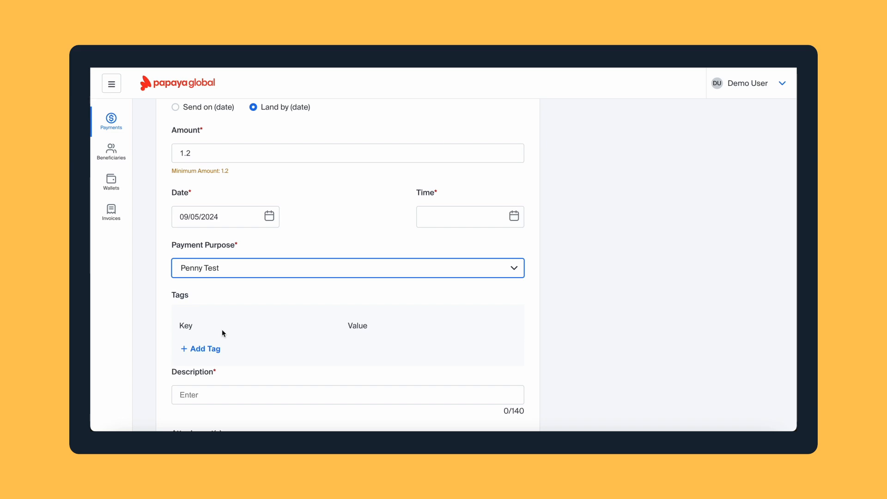
Describe the payment as Penny Test plus the beneficiary's name, then return to Beneficiaries
left_click(206, 394)
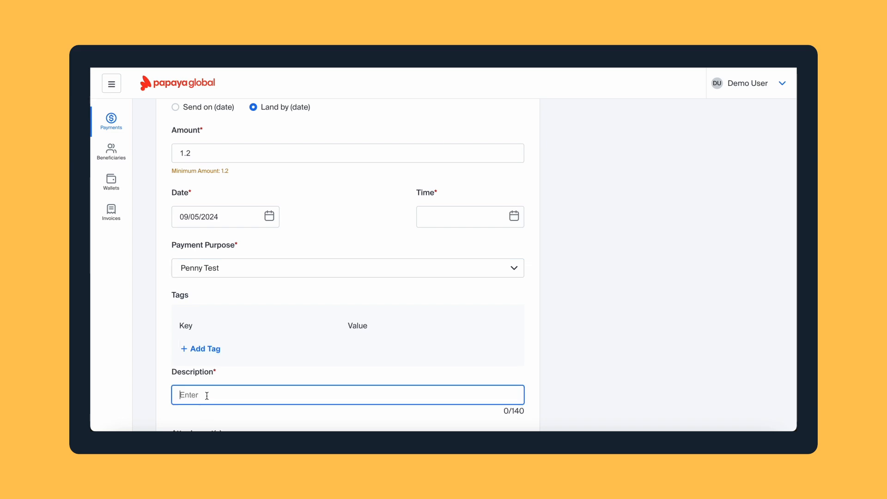
type("Pen")
type("ny Test")
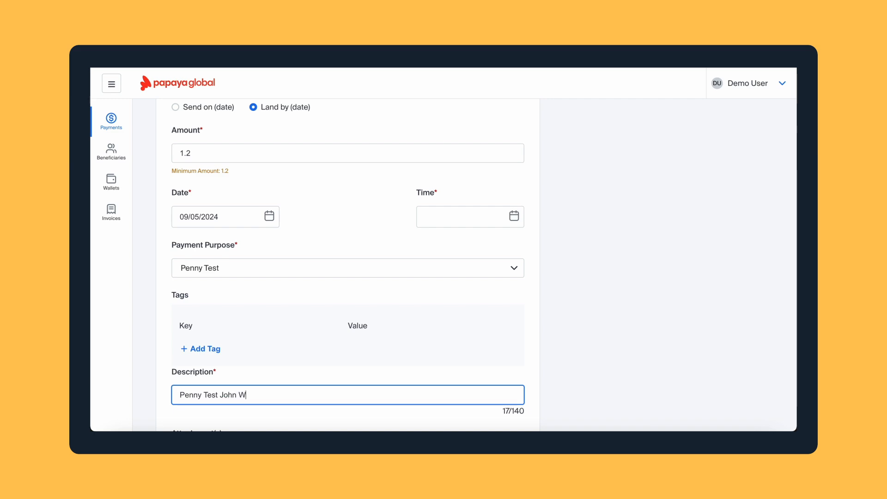
scroll(290, 344, "down", 5)
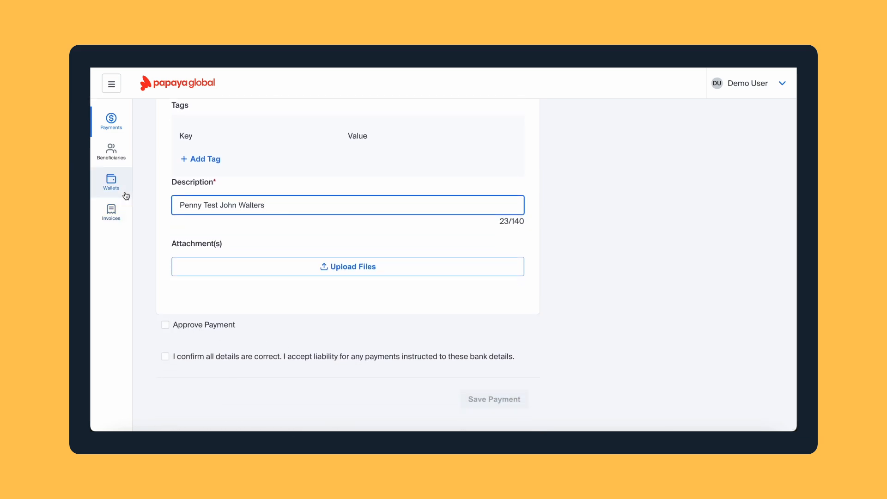
left_click(108, 155)
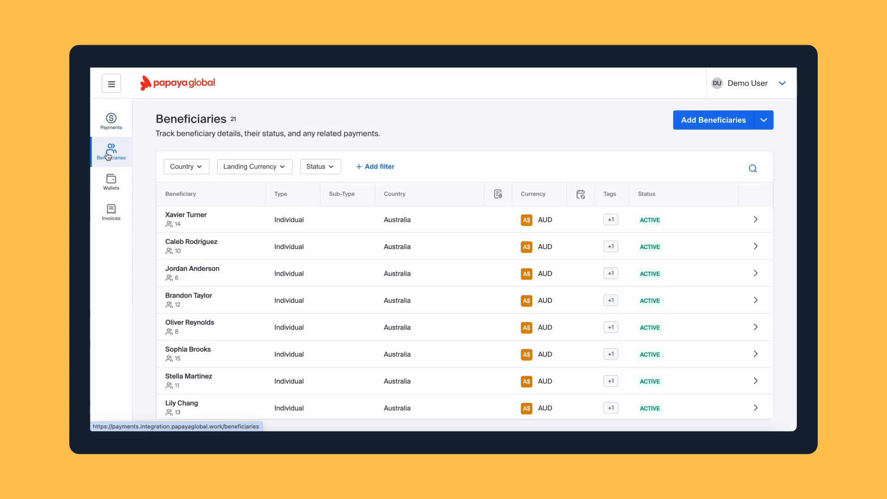
Choose file upload and set the template to Individual, United Kingdom, United Kingdom Pound
left_click(763, 120)
left_click(731, 144)
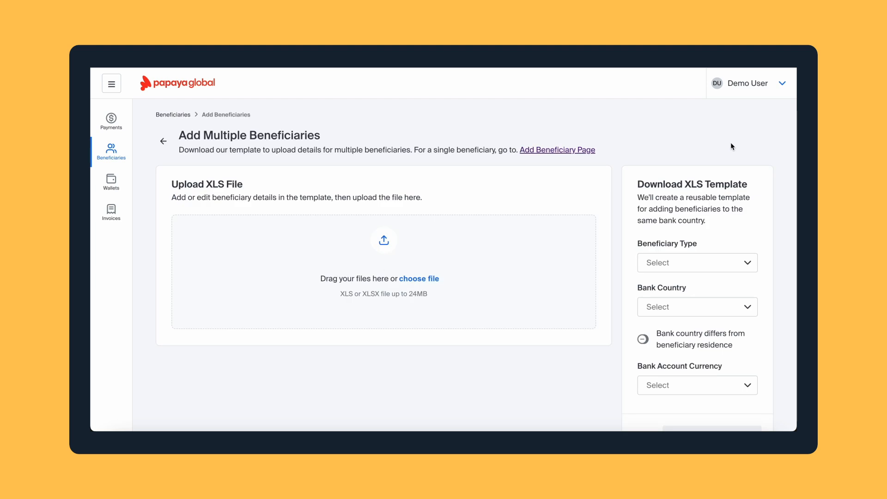
left_click(662, 268)
left_click(659, 285)
scroll(658, 287, "down", 1)
left_click(660, 272)
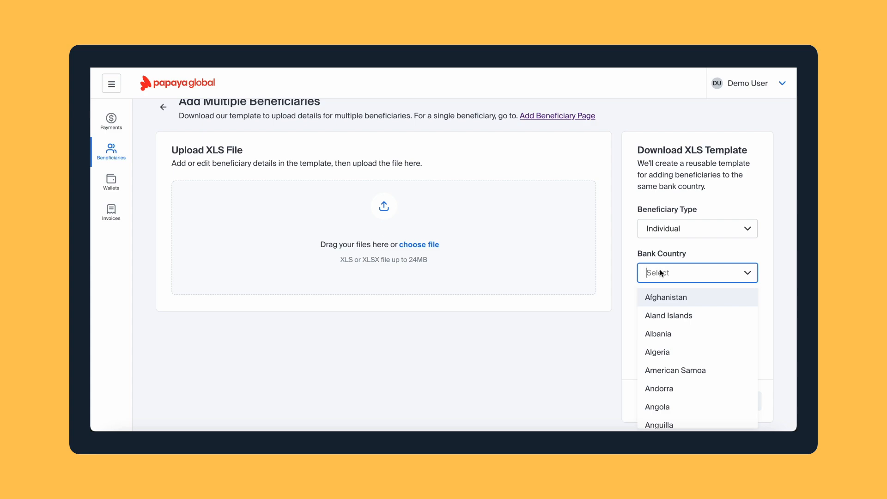
type("united")
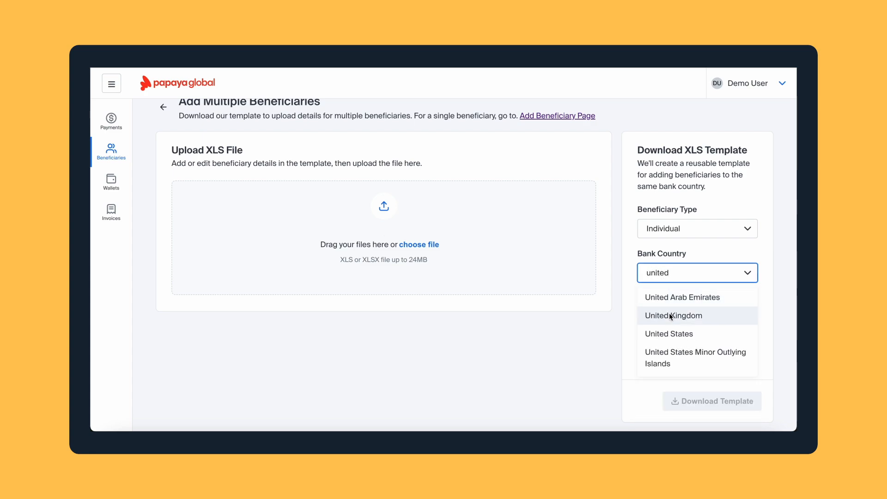
left_click(670, 316)
left_click(657, 356)
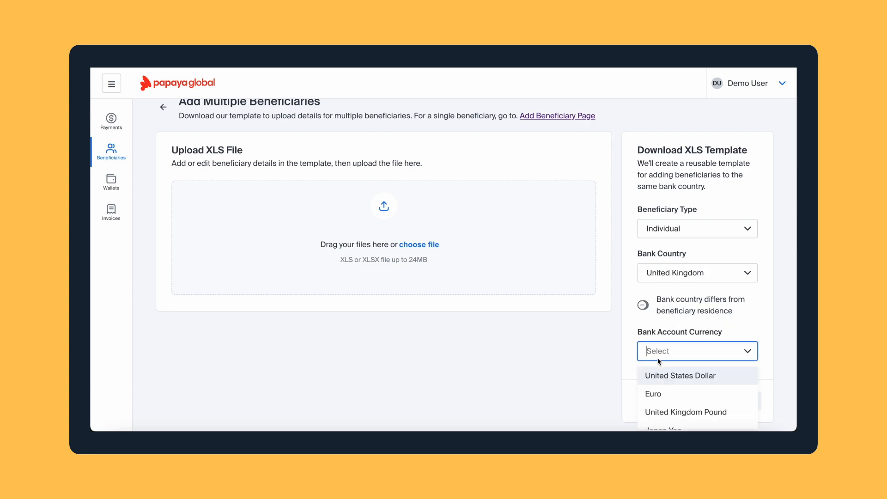
type("g")
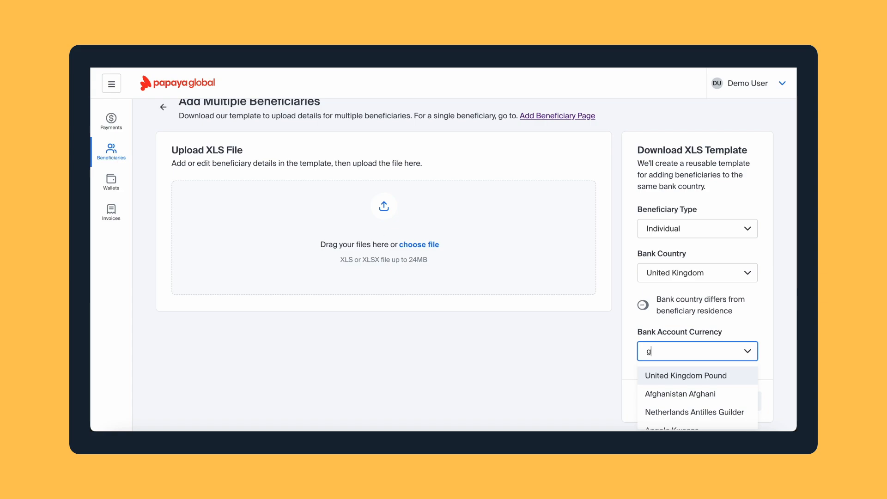
left_click(666, 375)
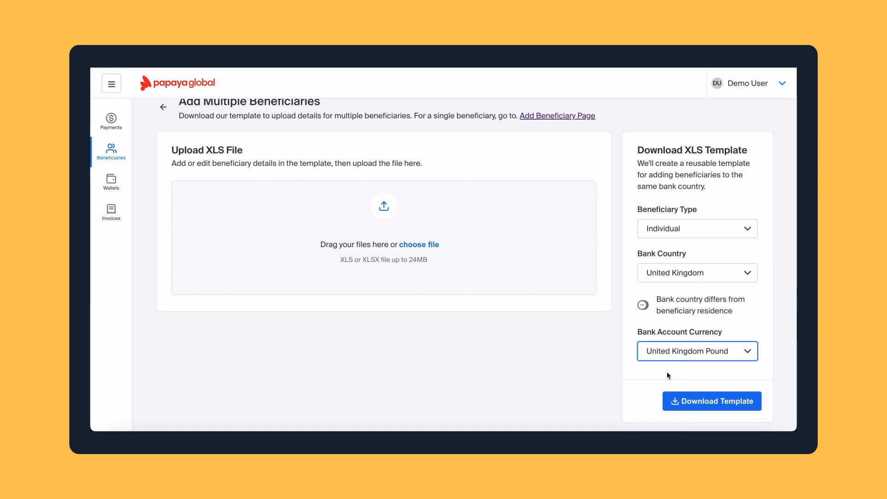
Download and open gb_gbp_individual_template.xlsx, then bring up the upload file picker
scroll(666, 375, "down", 1)
left_click(680, 399)
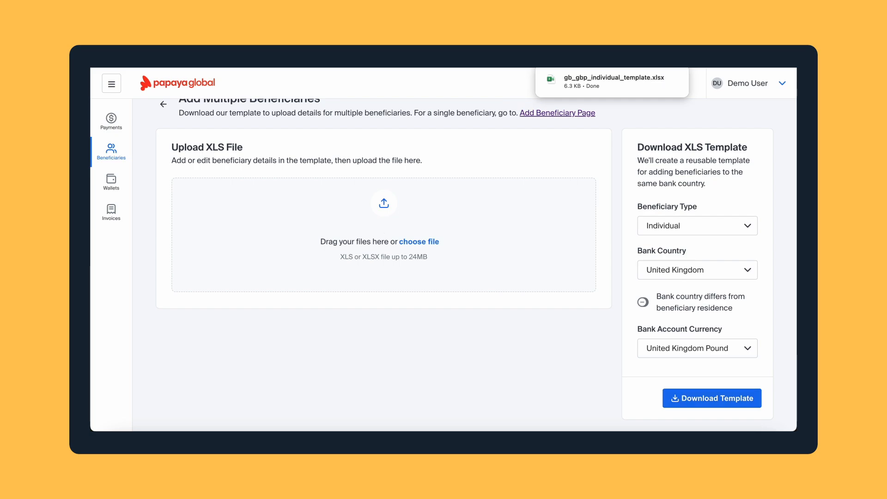
mouse_move(634, 89)
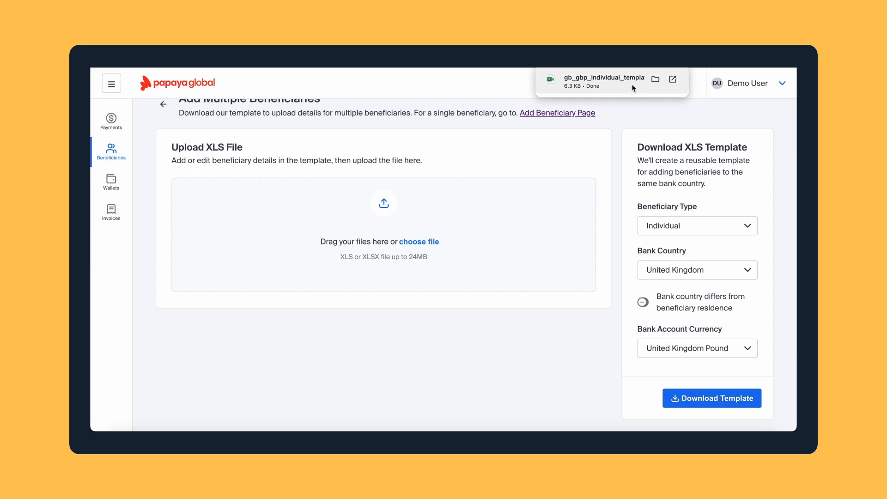
left_click(633, 88)
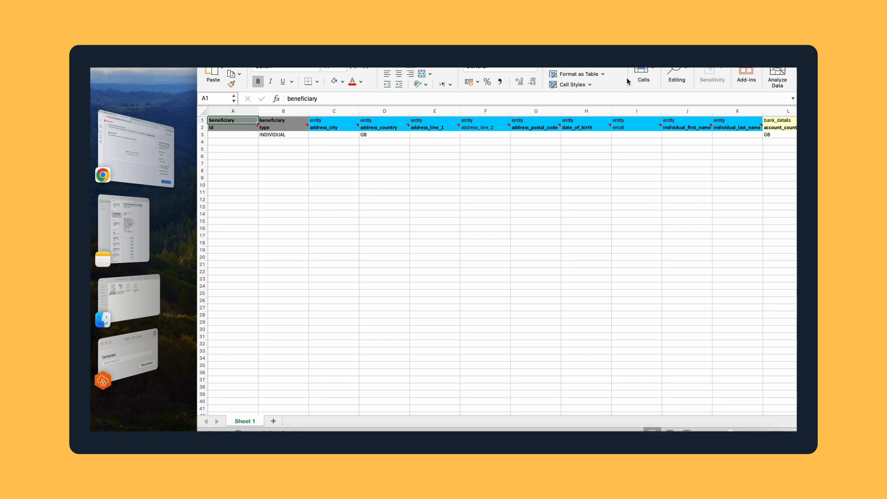
left_click(137, 148)
left_click(413, 242)
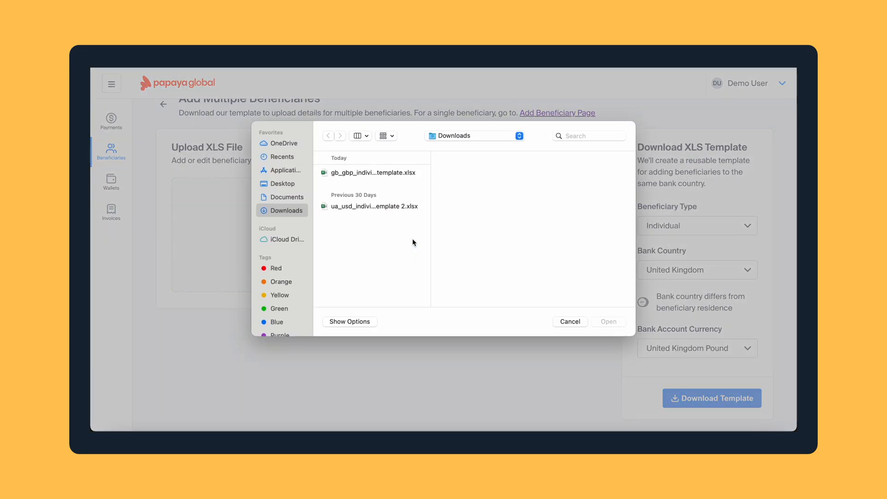
Attach ua_usd_individual_template 2.xlsx, check it shows 6 new and 0 updated beneficiaries, and complete the upload
left_click(375, 207)
double_click(374, 208)
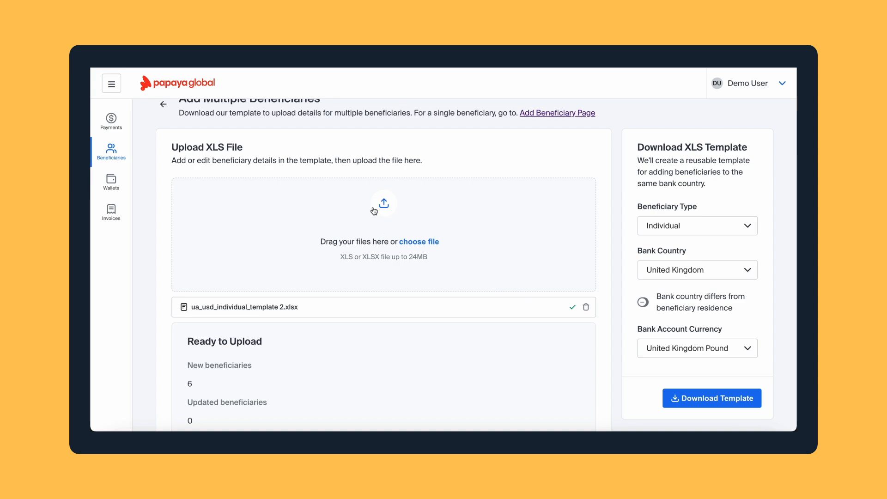
scroll(374, 211, "up", 1)
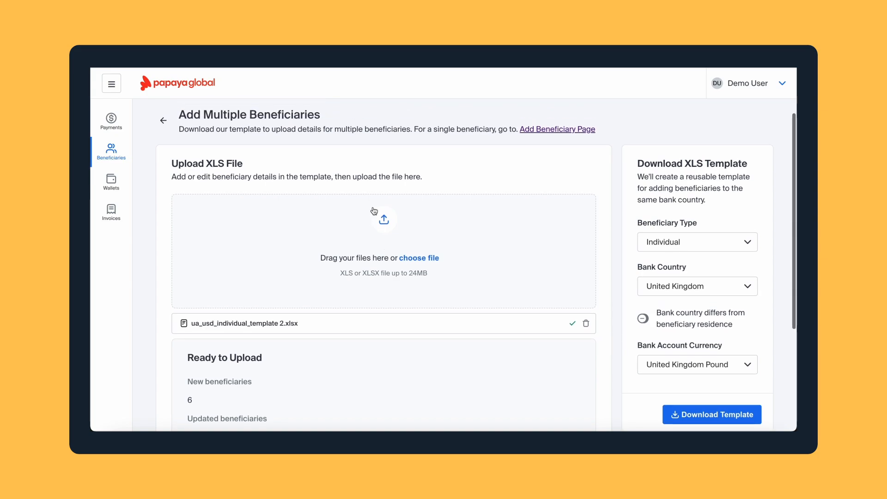
scroll(374, 211, "down", 3)
scroll(374, 211, "down", 3)
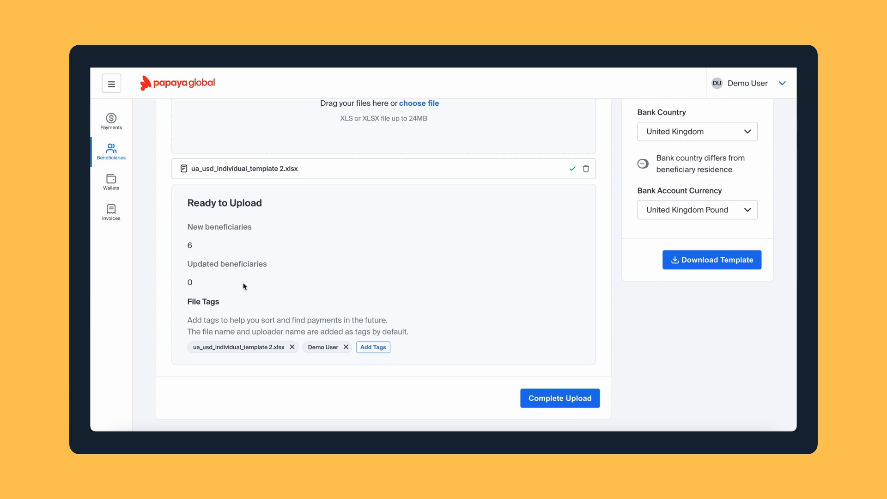
left_click(528, 395)
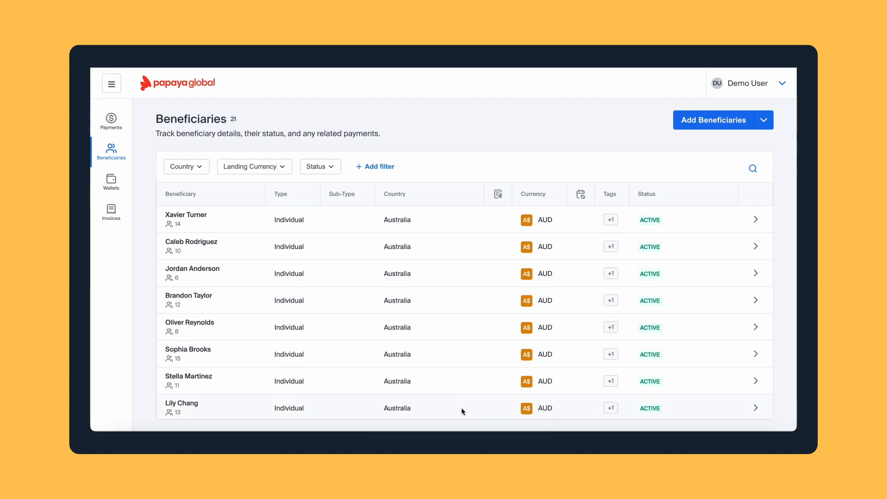
Scroll through the Beneficiaries list to confirm the six uploaded entries and the new count of 27
scroll(468, 410, "down", 6)
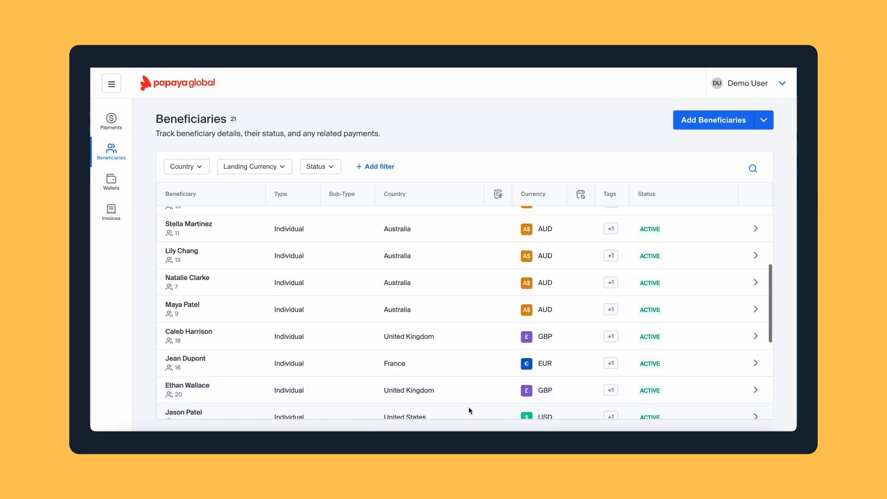
scroll(468, 410, "down", 2)
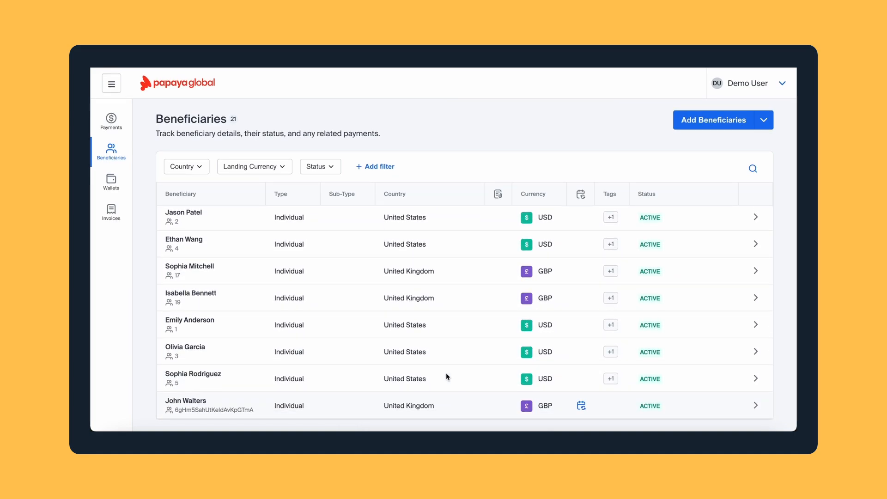
scroll(411, 300, "up", 5)
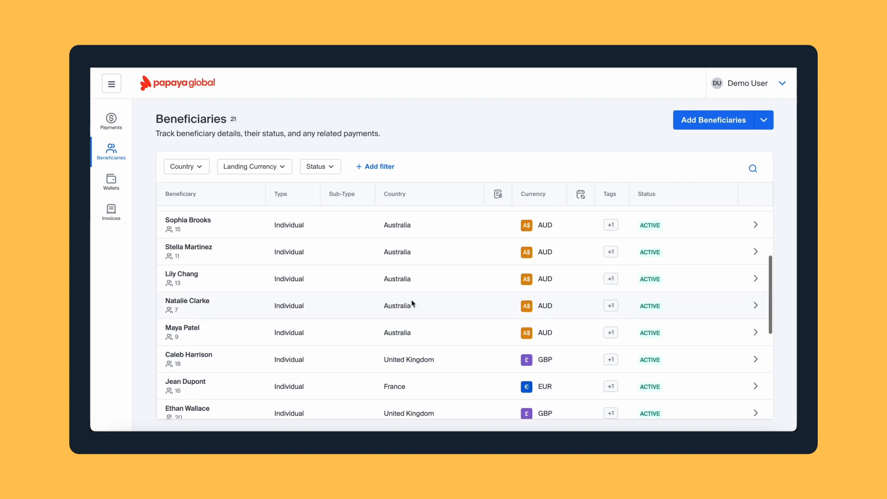
scroll(411, 300, "up", 3)
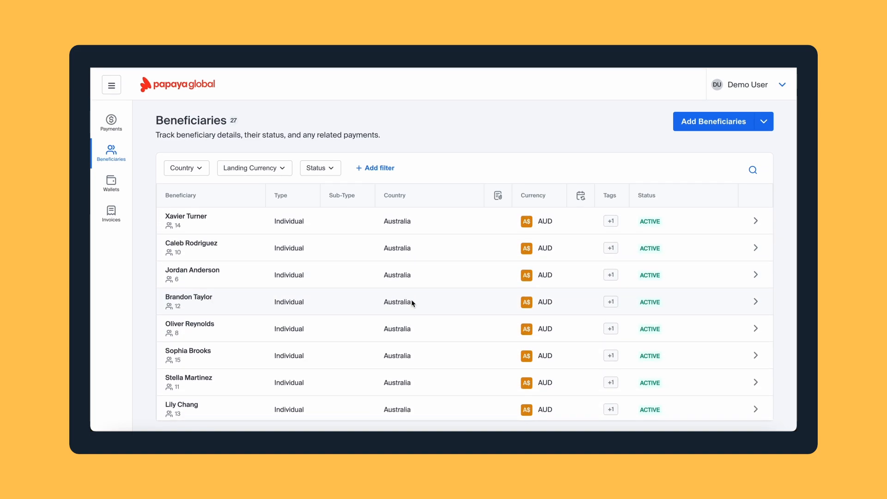